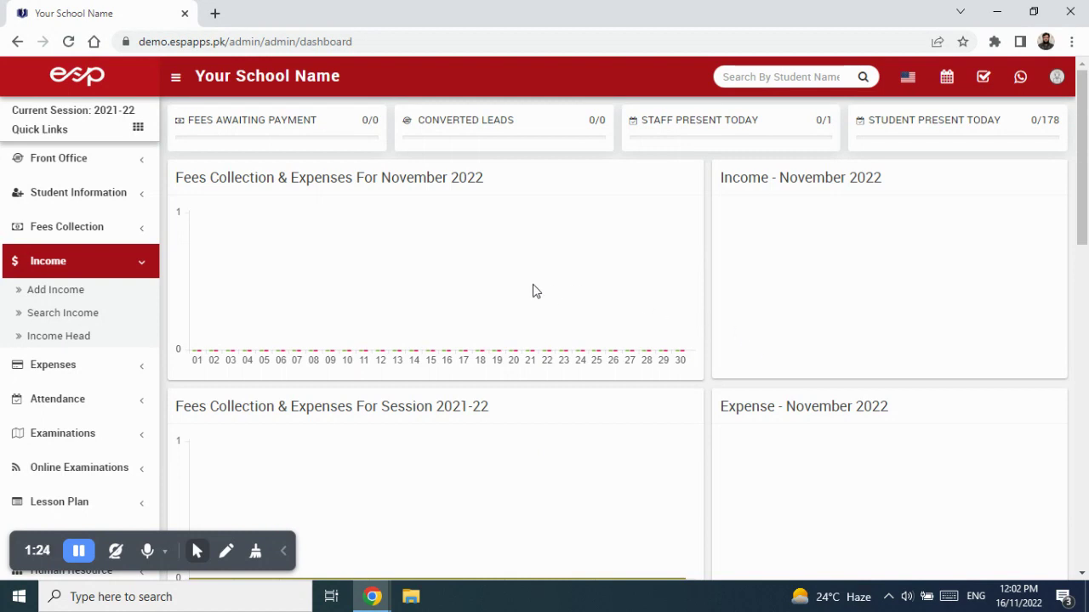
Step: Go to the Add Income page under Income in the sidebar to get a blank income form
{"action": "left_click", "coordinate": [53, 295]}
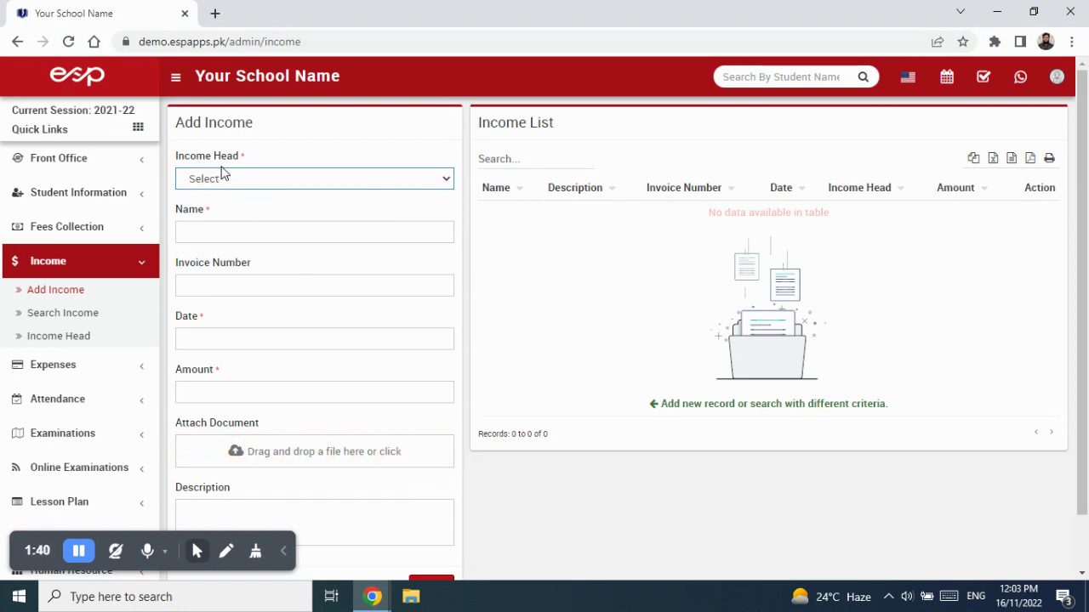
{"action": "left_click", "coordinate": [284, 181]}
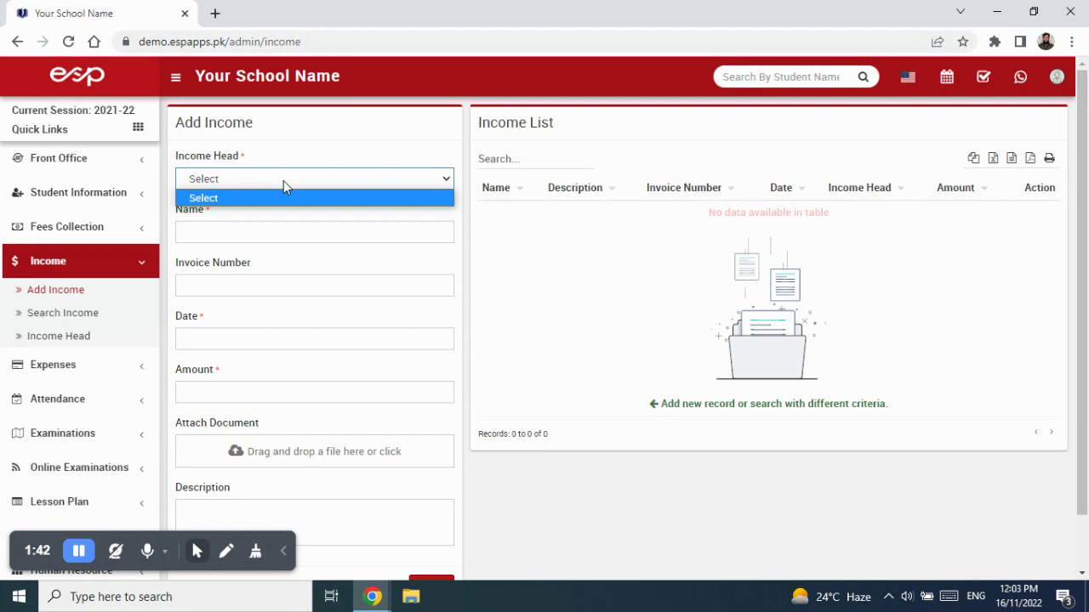
{"action": "left_click", "coordinate": [283, 180]}
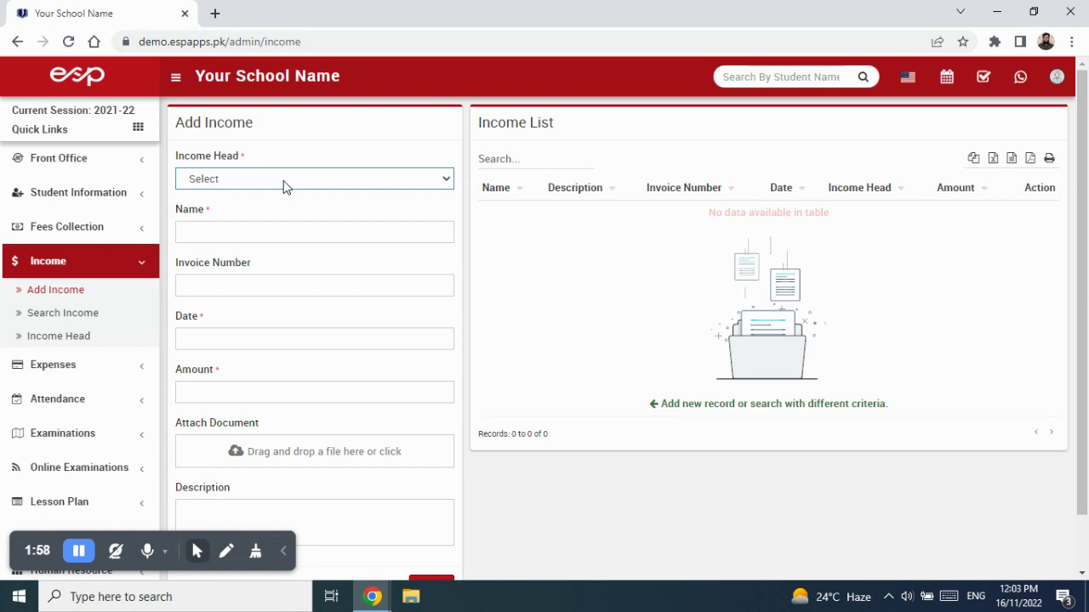
{"action": "left_click_drag", "start_coordinate": [255, 160], "coordinate": [176, 157]}
{"action": "left_click", "coordinate": [239, 178]}
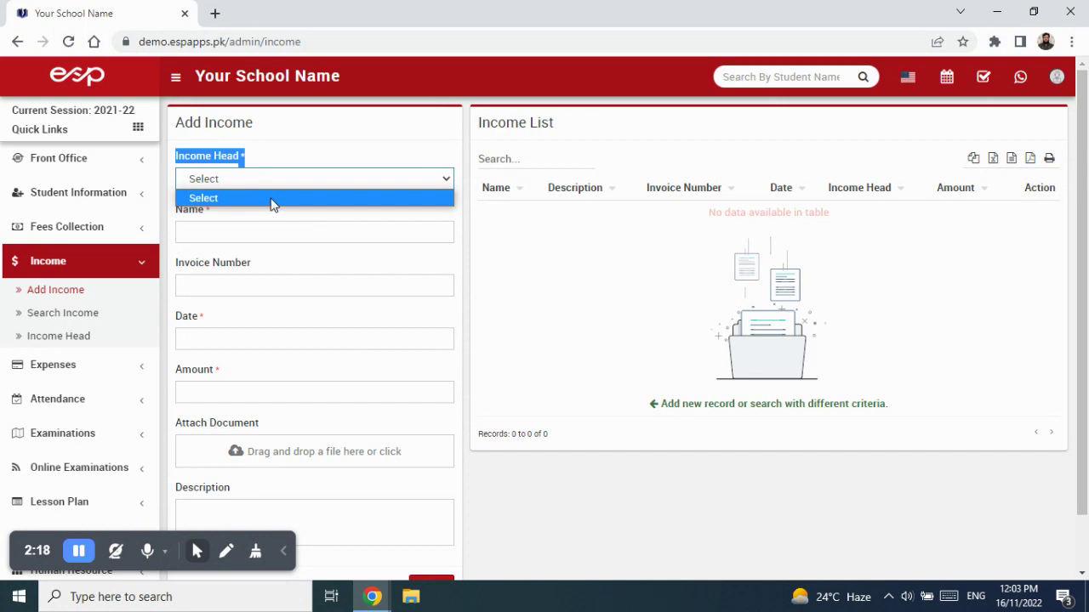
{"action": "left_click", "coordinate": [294, 157]}
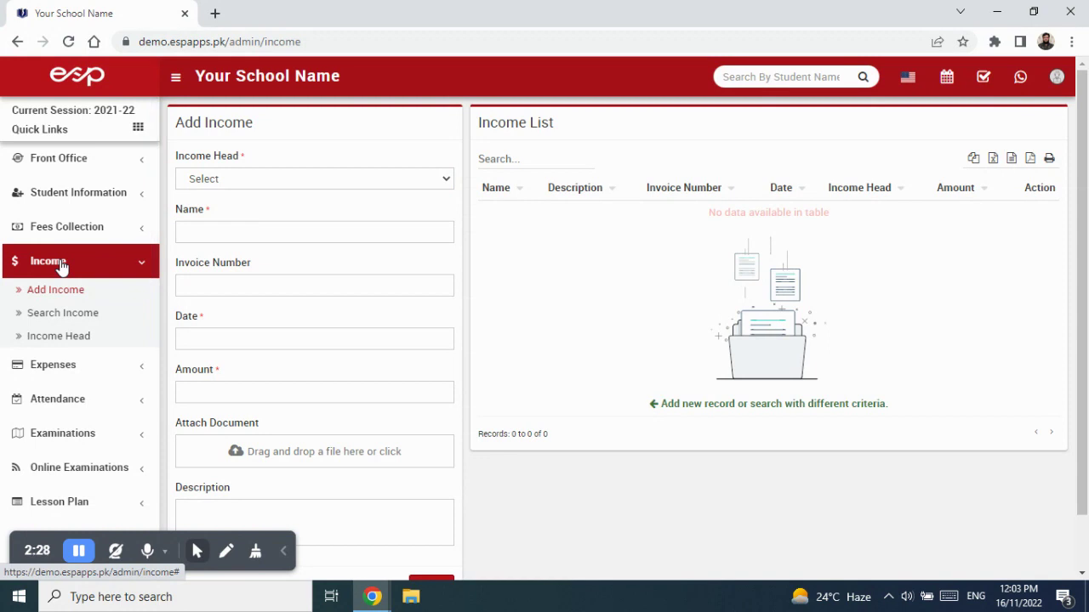
Step: Create income head 'Cycle Stand Rent' described as rent to be received before the 5th of every month
{"action": "left_click", "coordinate": [82, 338]}
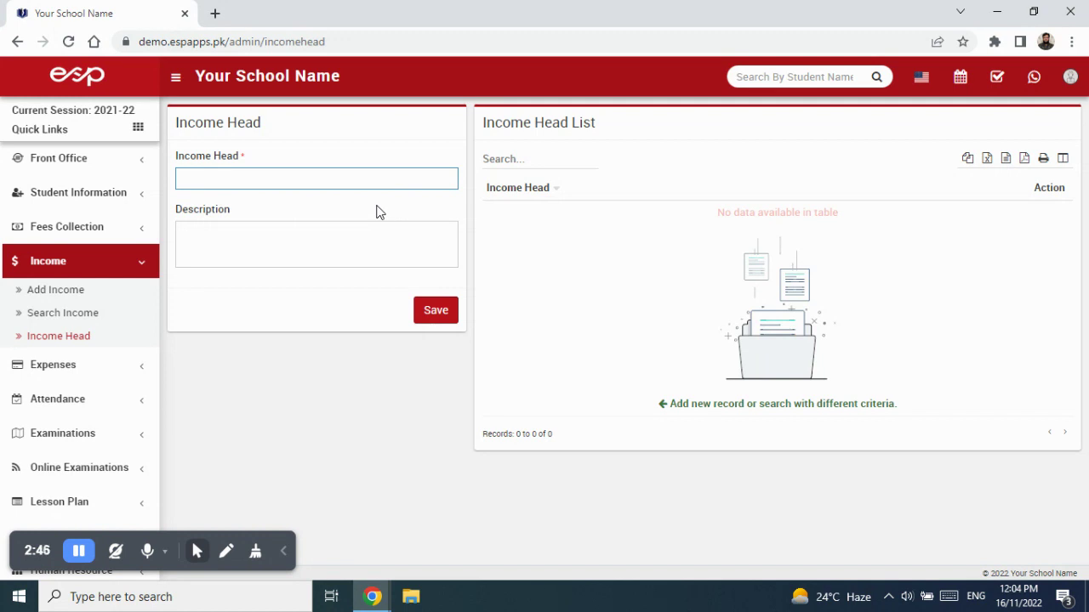
{"action": "type", "text": "Cycle Stand Rent"}
{"action": "left_click", "coordinate": [319, 246]}
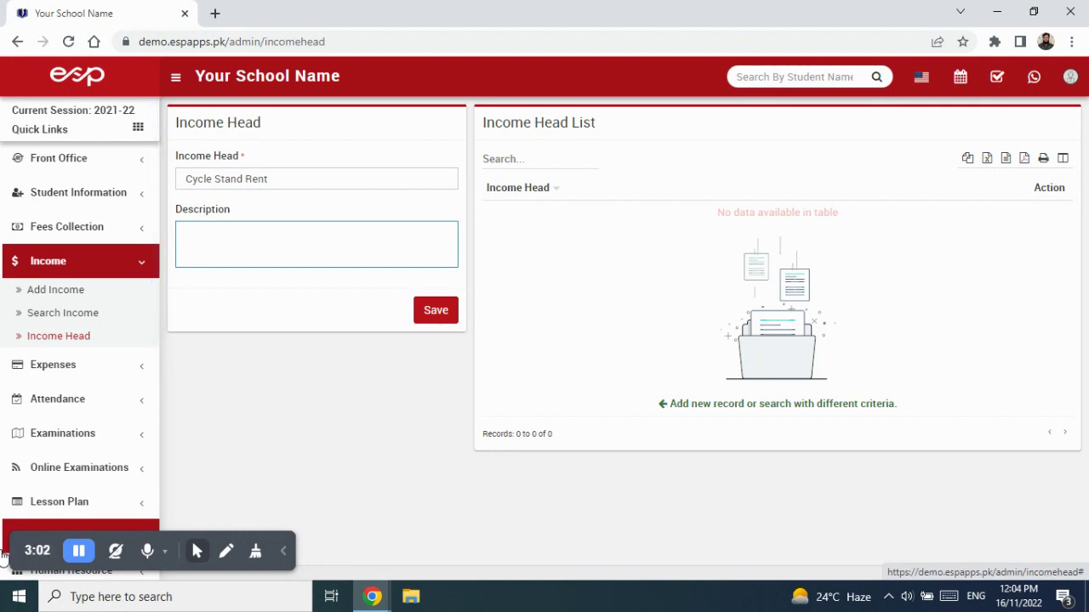
{"action": "type", "text": "Rent of Cycle Stand to be received on"}
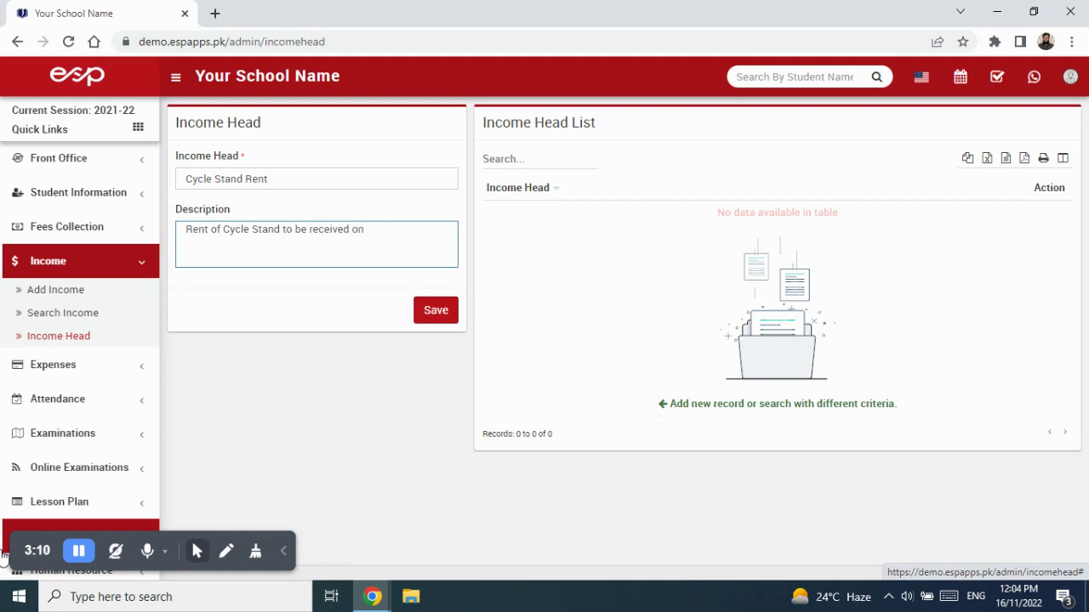
{"action": "key", "text": "BackSpace"}
{"action": "key", "text": "BackSpace"}
{"action": "type", "text": "before 5th of every mo"}
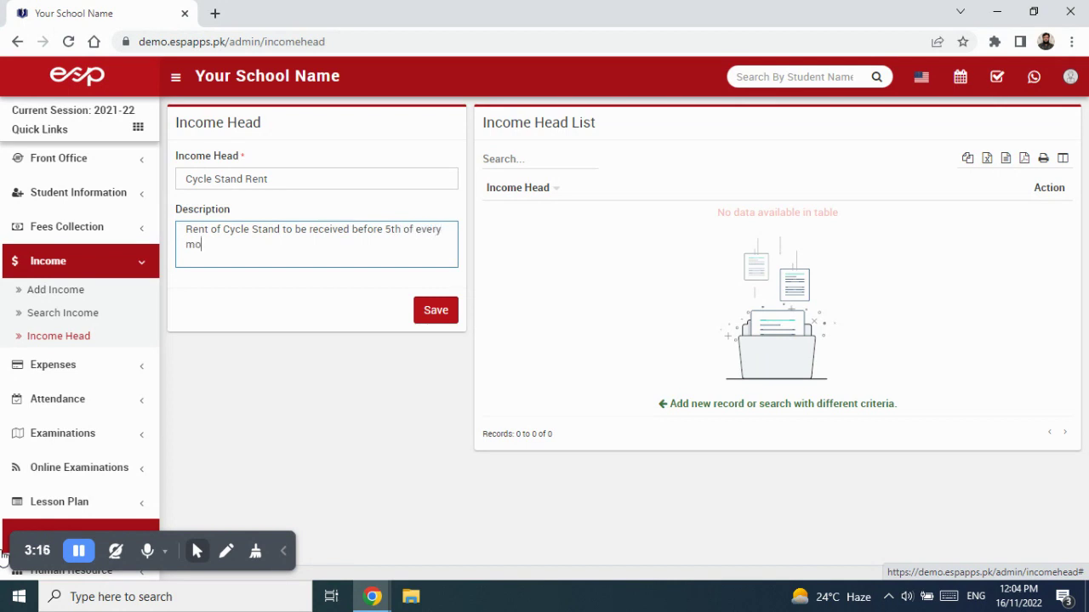
{"action": "type", "text": "nth ."}
{"action": "left_click", "coordinate": [425, 328]}
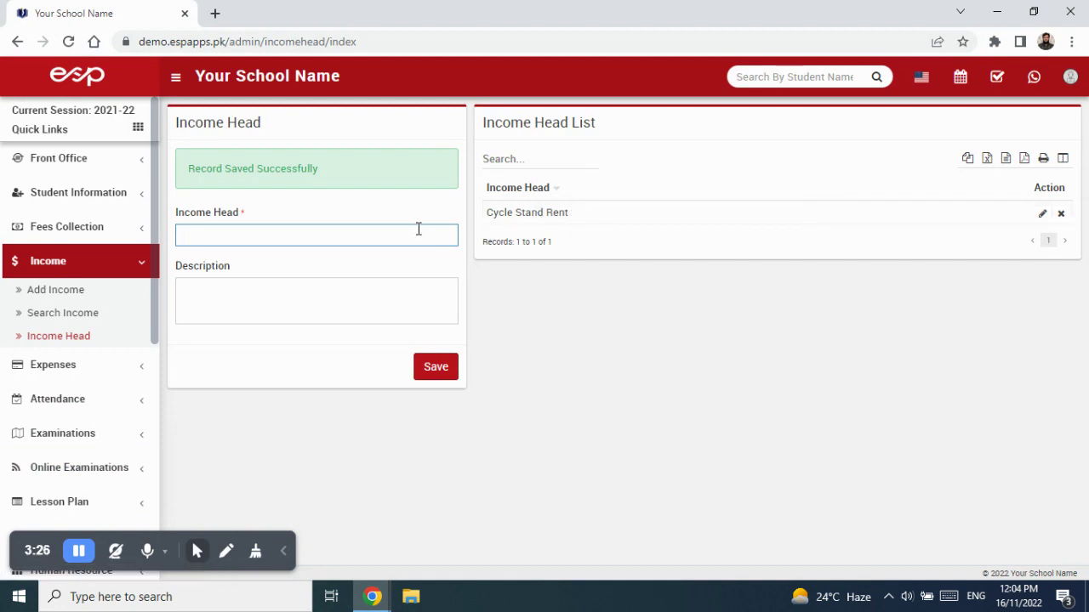
Step: Save income head 'School Canteen' described as 'Rent to be received before 5th of every month.'
{"action": "type", "text": "School"}
{"action": "type", "text": "Canteen"}
{"action": "left_click", "coordinate": [324, 287]}
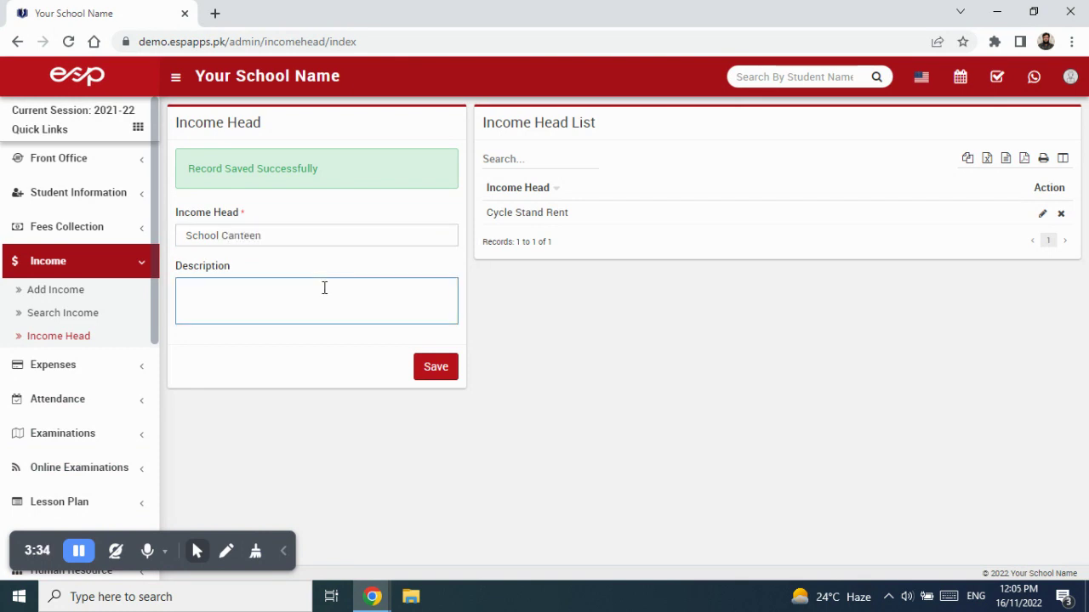
{"action": "type", "text": "Rent to be received before "}
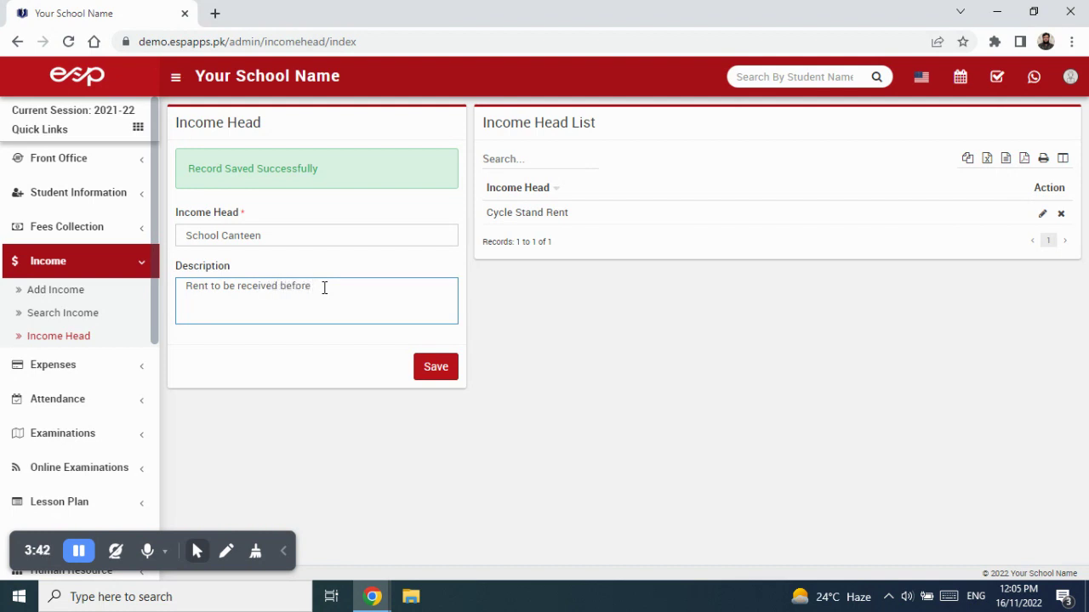
{"action": "type", "text": "5th of every month."}
{"action": "left_click", "coordinate": [432, 366]}
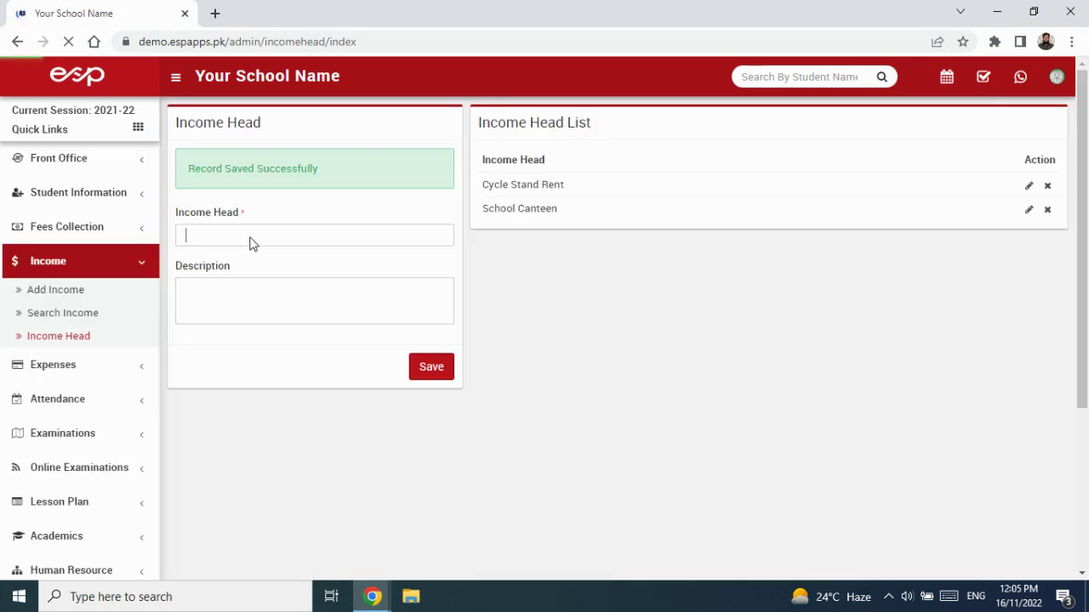
Step: Fill in income head 'Shop Rent' with a description of rent due before the 5th of every month
{"action": "type", "text": "Shop Rent"}
{"action": "left_click", "coordinate": [259, 294]}
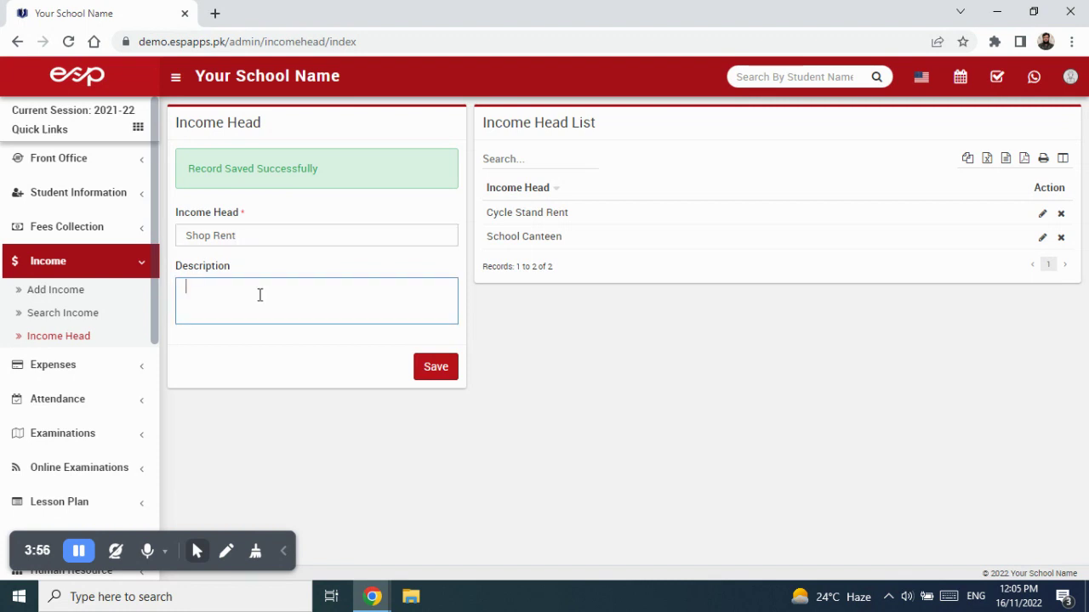
{"action": "type", "text": "S"}
{"action": "key", "text": "BackSpace"}
{"action": "type", "text": "T"}
{"action": "key", "text": "BackSpace"}
{"action": "type", "text": "Rent to received on"}
{"action": "key", "text": "BackSpace"}
{"action": "key", "text": "BackSpace"}
{"action": "key", "text": "BackSpace"}
{"action": "type", "text": "before 5y of"}
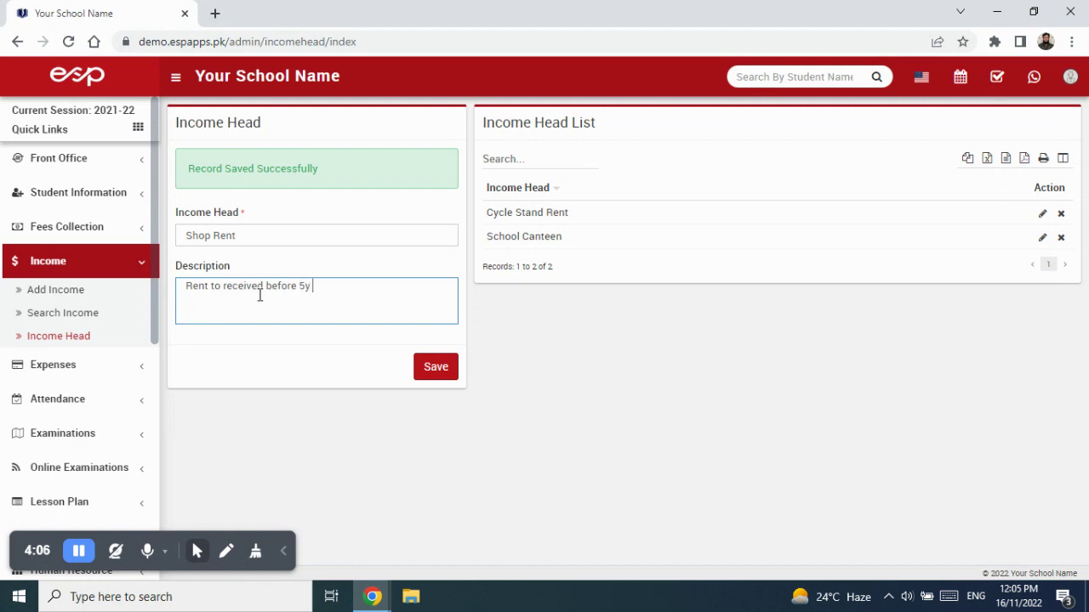
{"action": "key", "text": "BackSpace"}
{"action": "key", "text": "BackSpace"}
{"action": "key", "text": "BackSpace"}
{"action": "type", "text": "th of every month."}
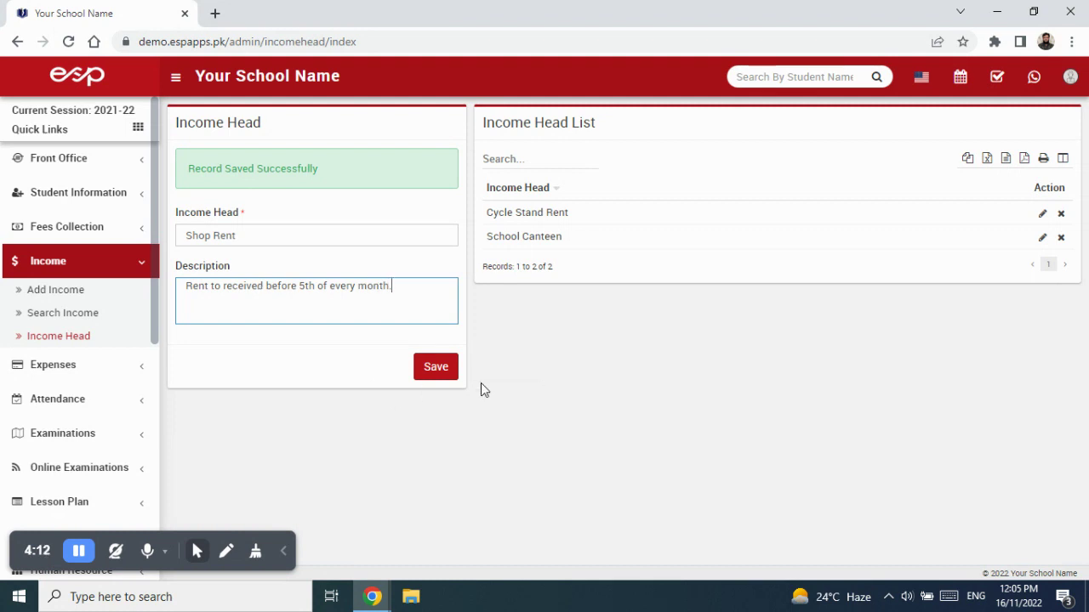
Step: Save Shop Rent, then add a 'Miscellaneous' head listing late-comer fines, teachers' misconduct and improper uniform
{"action": "left_click", "coordinate": [441, 374]}
{"action": "left_click", "coordinate": [273, 240]}
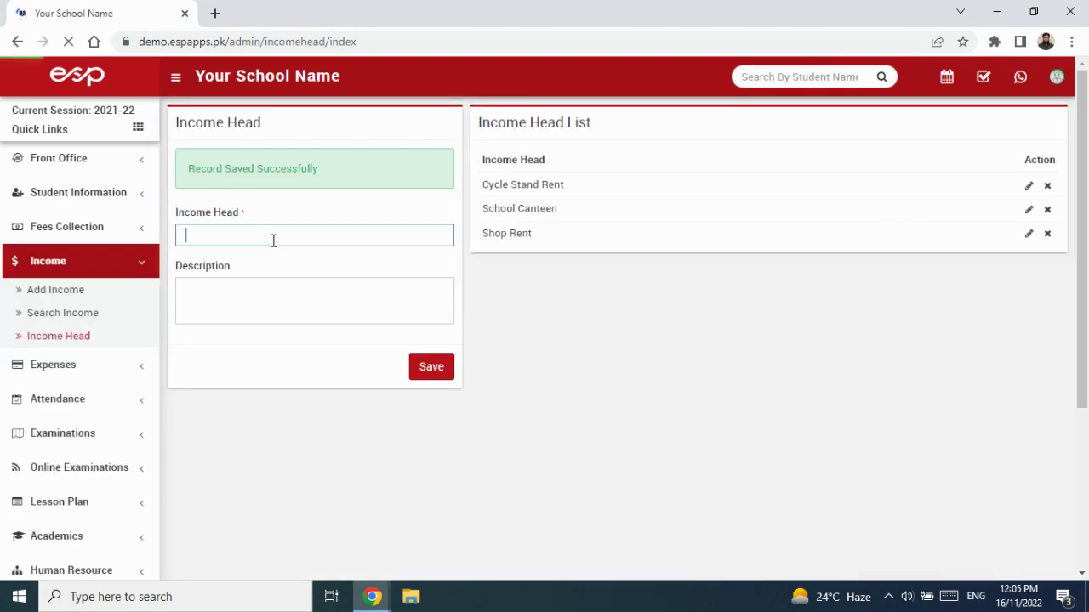
{"action": "type", "text": "Miscellaneous"}
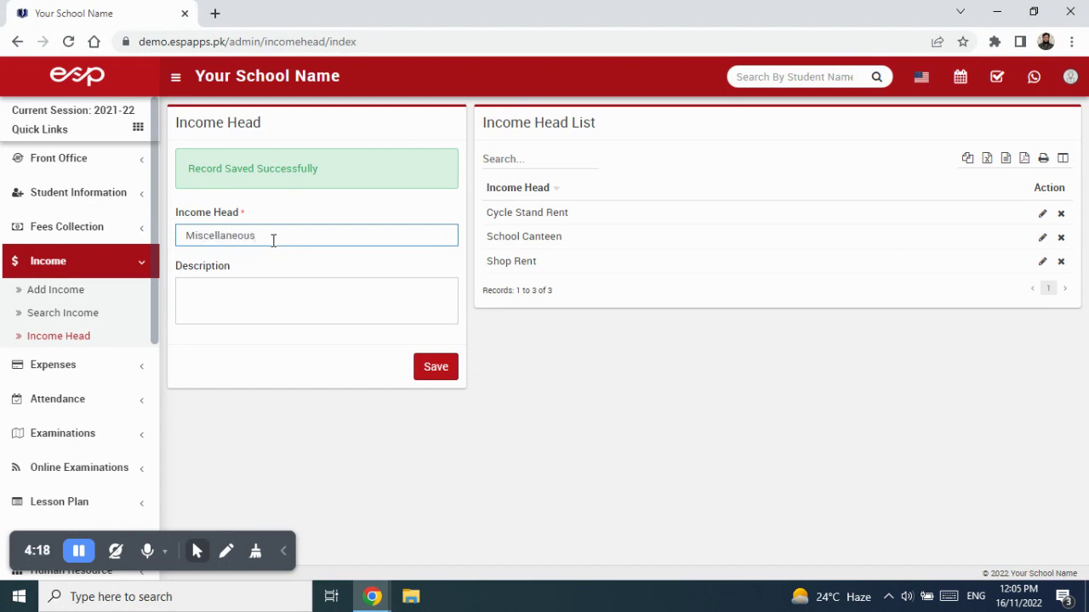
{"action": "left_click", "coordinate": [289, 285]}
{"action": "type", "text": "1-"}
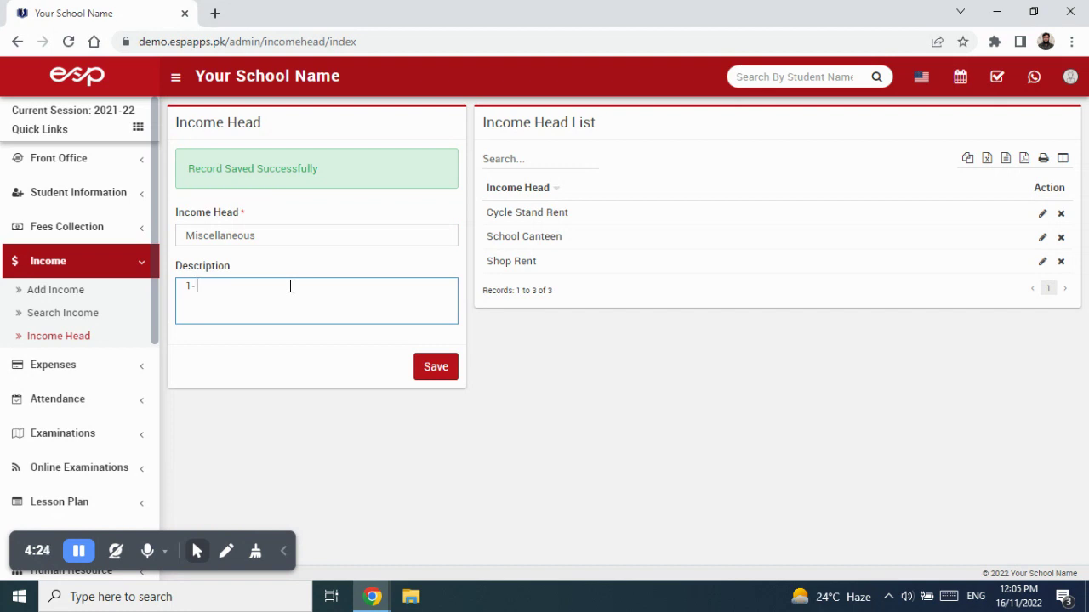
{"action": "type", "text": " Fine "}
{"action": "type", "text": "of Late Comer "}
{"action": "type", "text": "2-"}
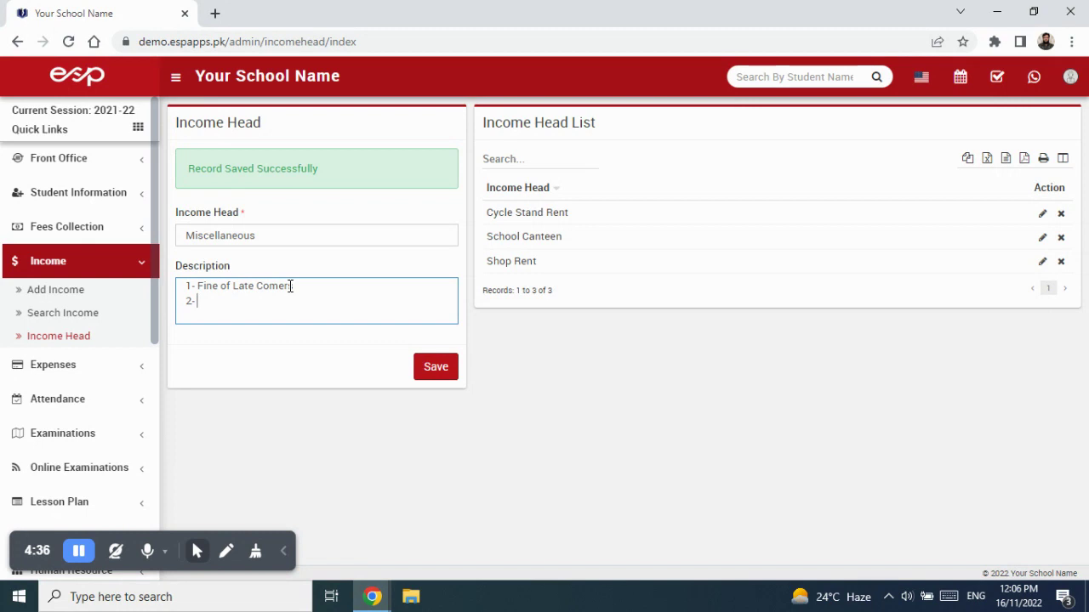
{"action": "type", "text": "achers Misc"}
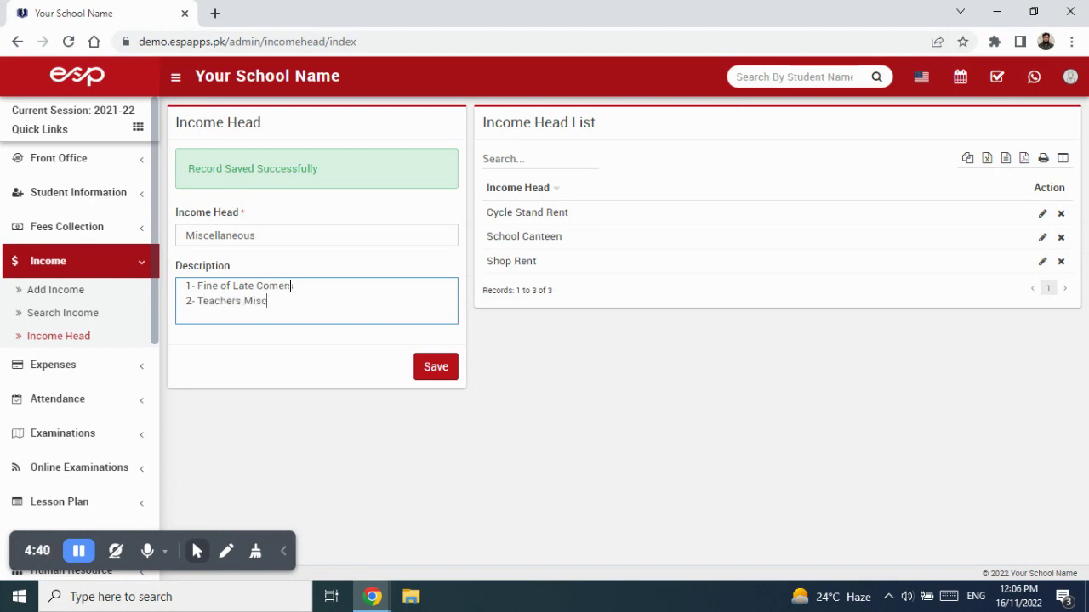
{"action": "type", "text": "onduc"}
{"action": "type", "text": "-"}
{"action": "type", "text": " No Prog"}
{"action": "key", "text": "BackSpace"}
{"action": "key", "text": "BackSpace"}
{"action": "type", "text": "roper Uniform"}
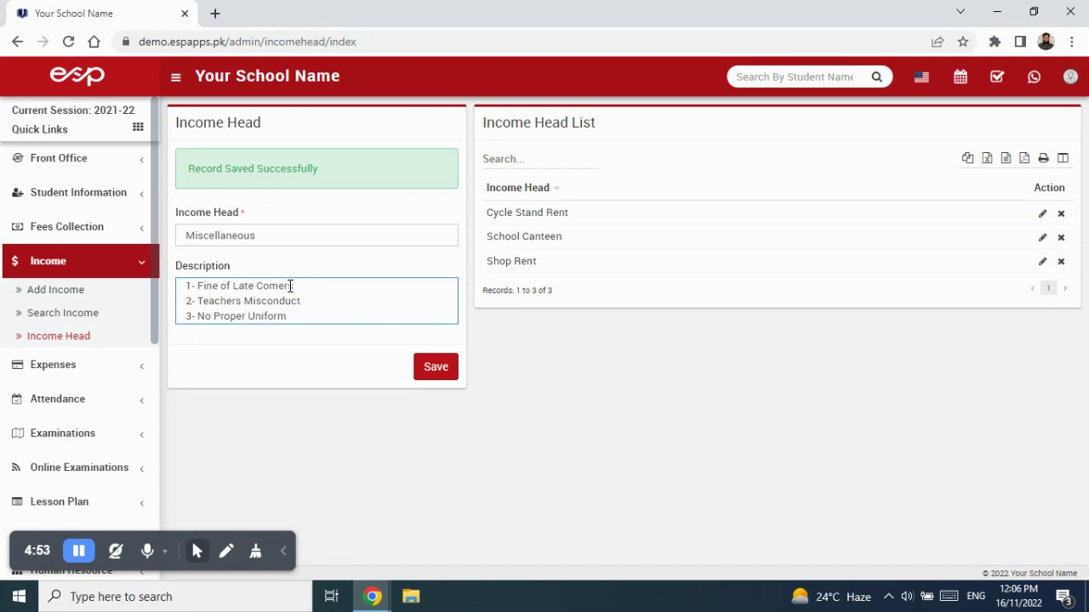
{"action": "left_click", "coordinate": [439, 381]}
{"action": "mouse_move", "coordinate": [513, 294]}
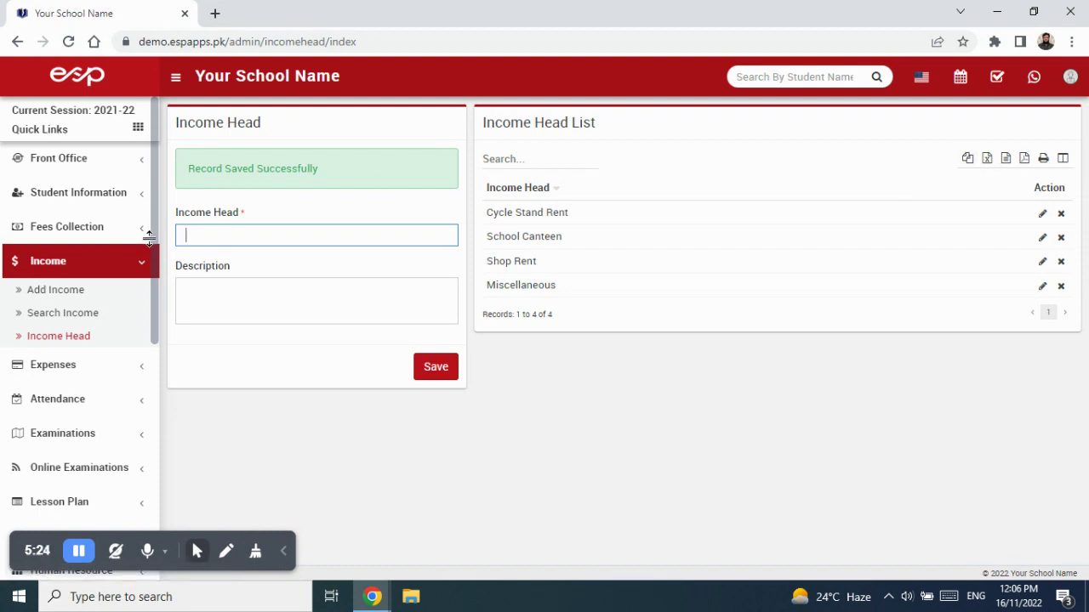
Step: Start a Cycle Stand Rent income named 'Cycle Stand Rent' with invoice 304, dated 03/11/2022
{"action": "left_click", "coordinate": [68, 292]}
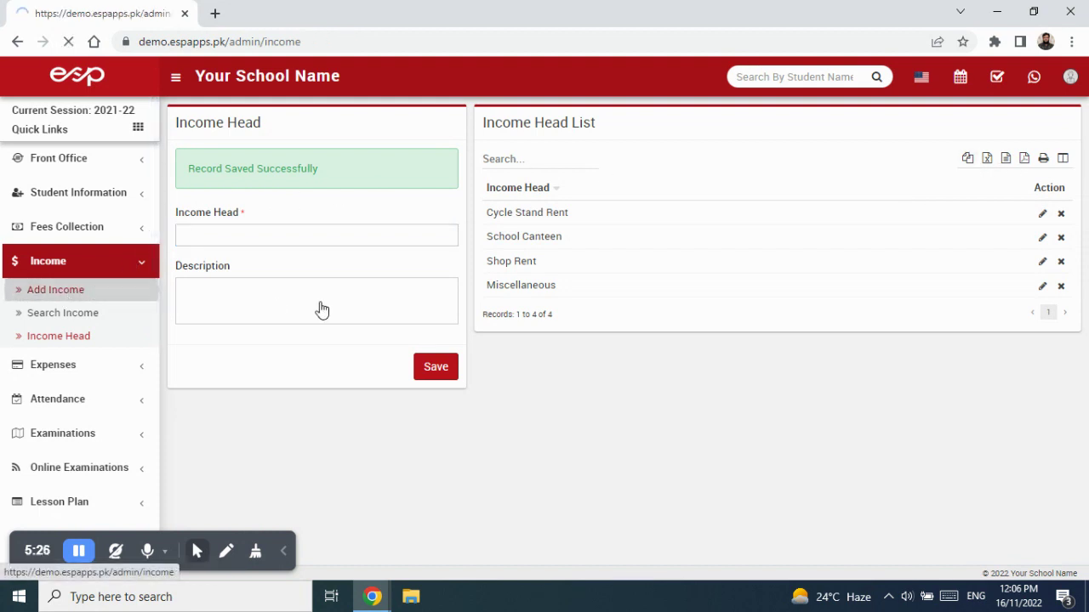
{"action": "left_click", "coordinate": [301, 178]}
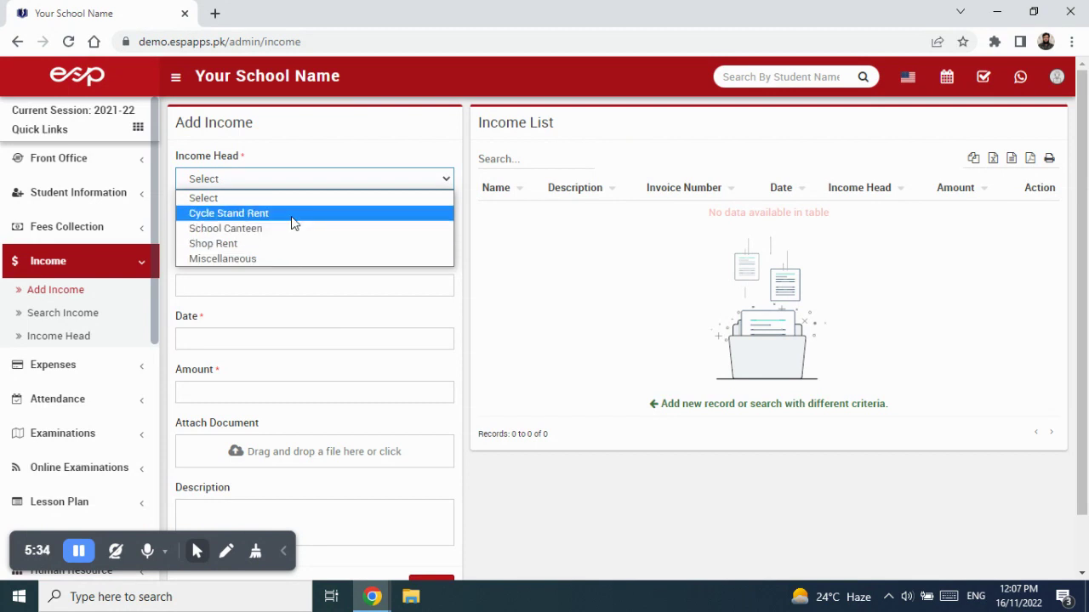
{"action": "left_click", "coordinate": [293, 214]}
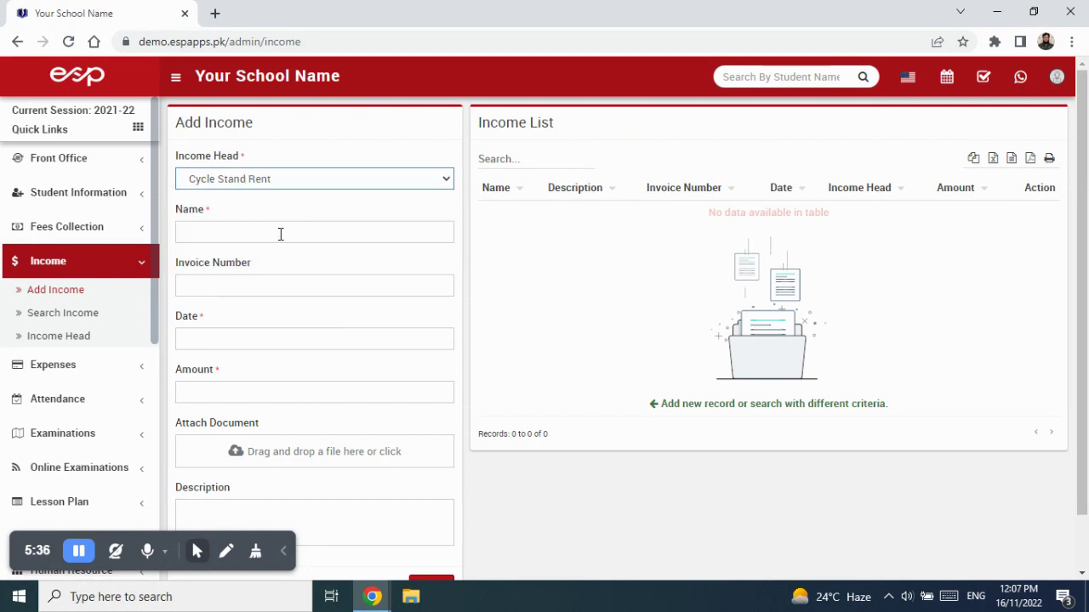
{"action": "left_click", "coordinate": [280, 234]}
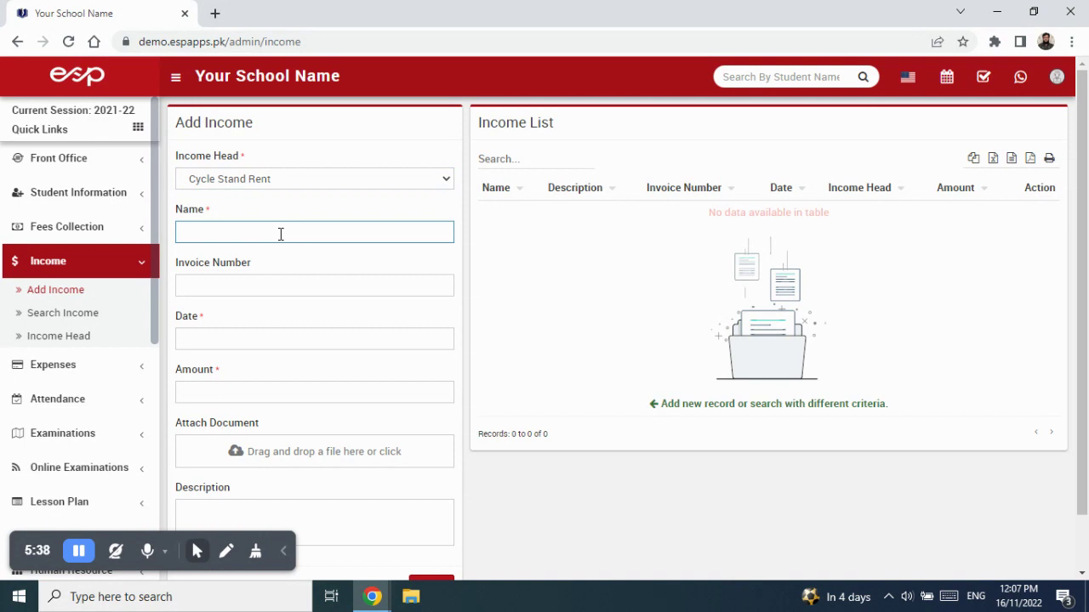
{"action": "type", "text": "Cycle Stand Rent"}
{"action": "key", "text": "Tab"}
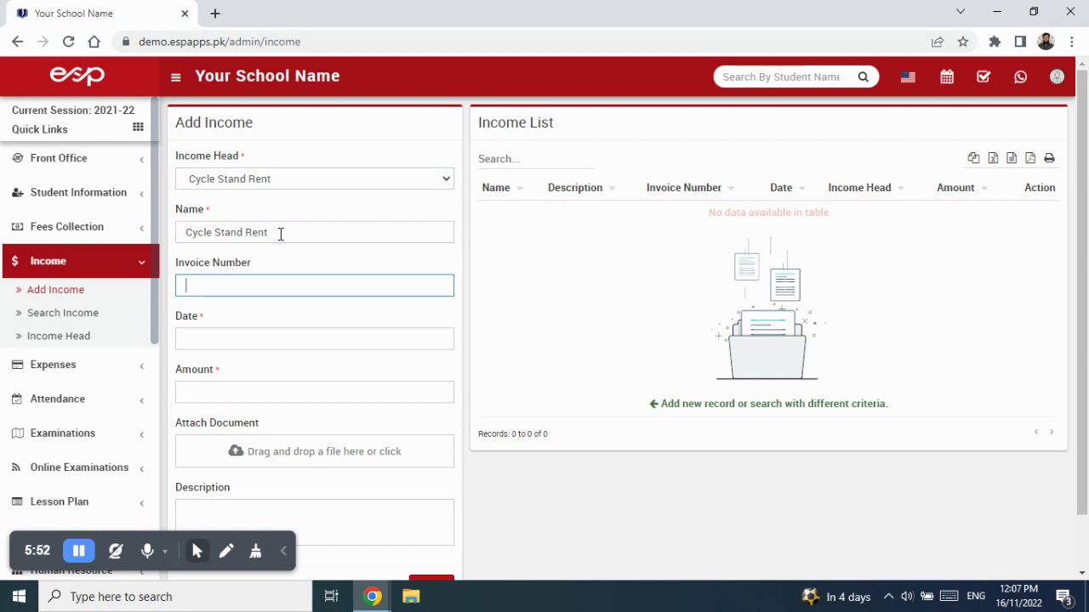
{"action": "type", "text": "304"}
{"action": "key", "text": "Tab"}
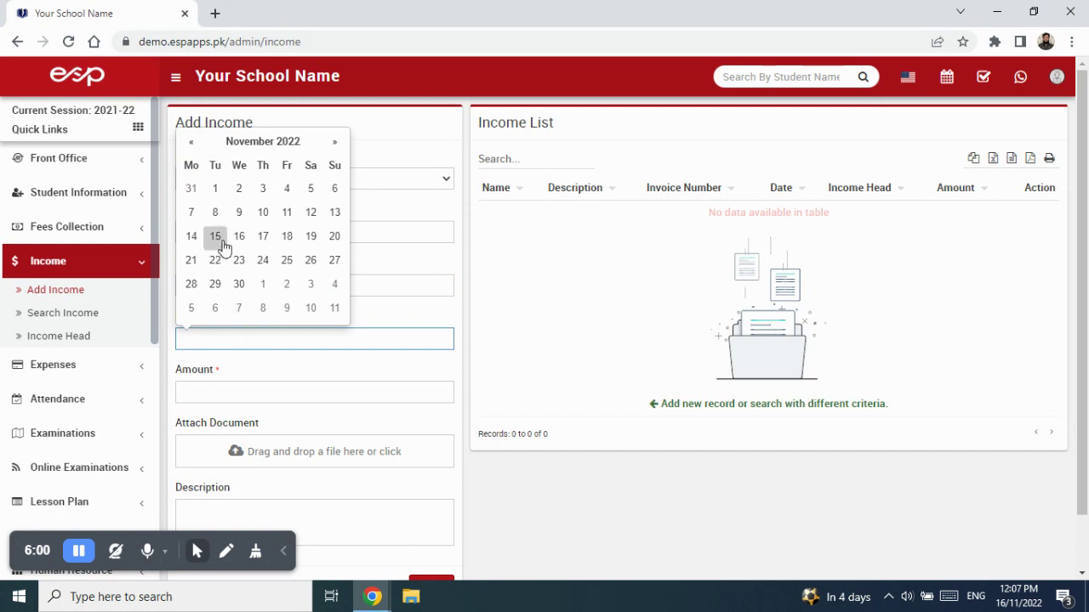
{"action": "left_click", "coordinate": [263, 190]}
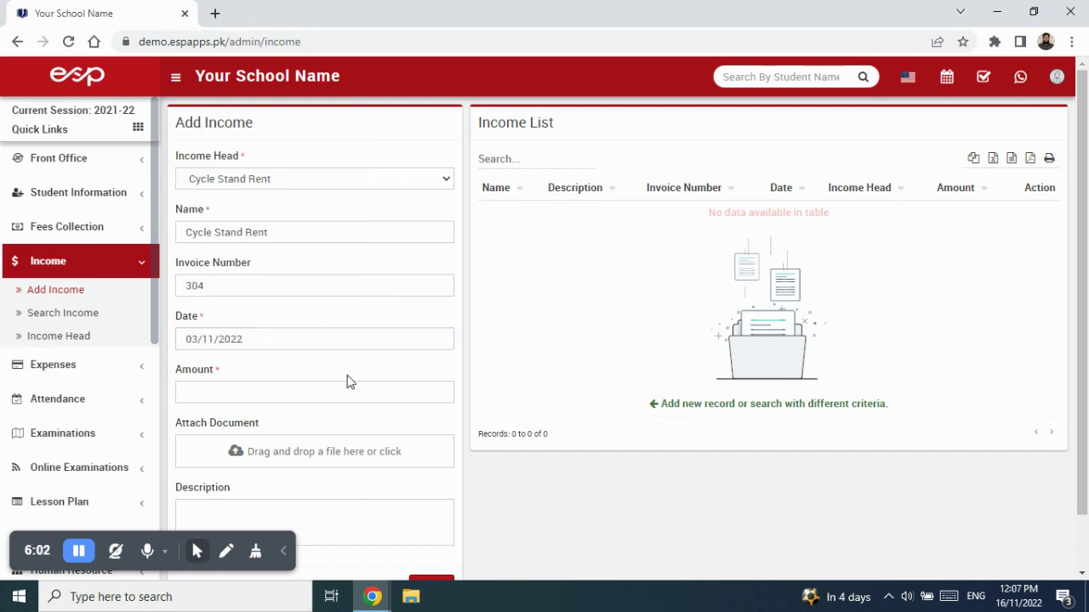
Step: Enter amount 10000, attach system development.jpg, add description 'Rent for the month of November 22 Received.', and save
{"action": "left_click", "coordinate": [284, 393]}
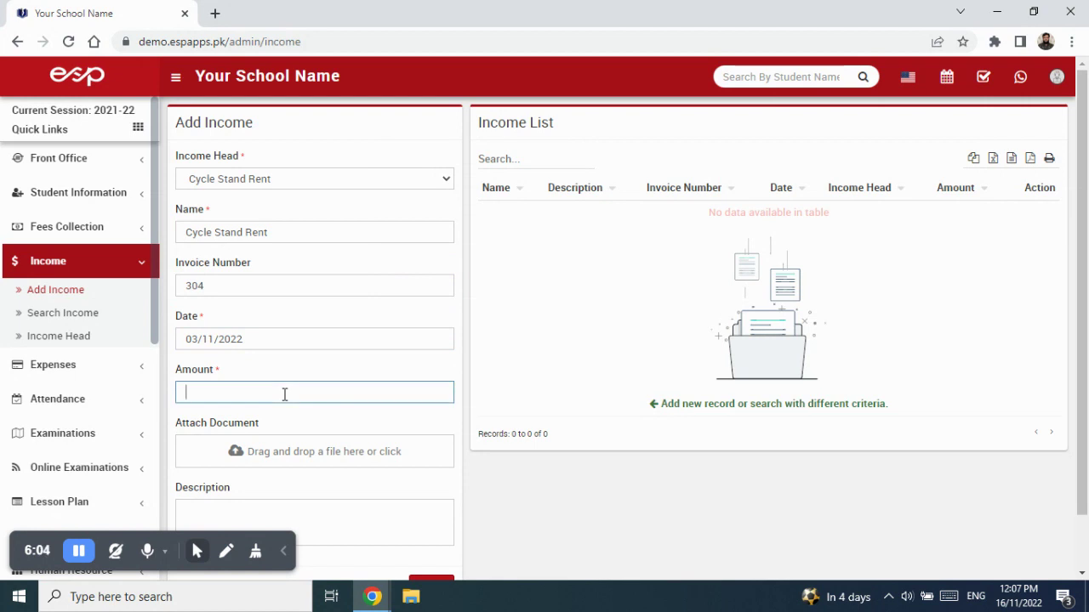
{"action": "type", "text": "10000"}
{"action": "scroll", "coordinate": [302, 456], "scroll_direction": "down", "scroll_amount": 1}
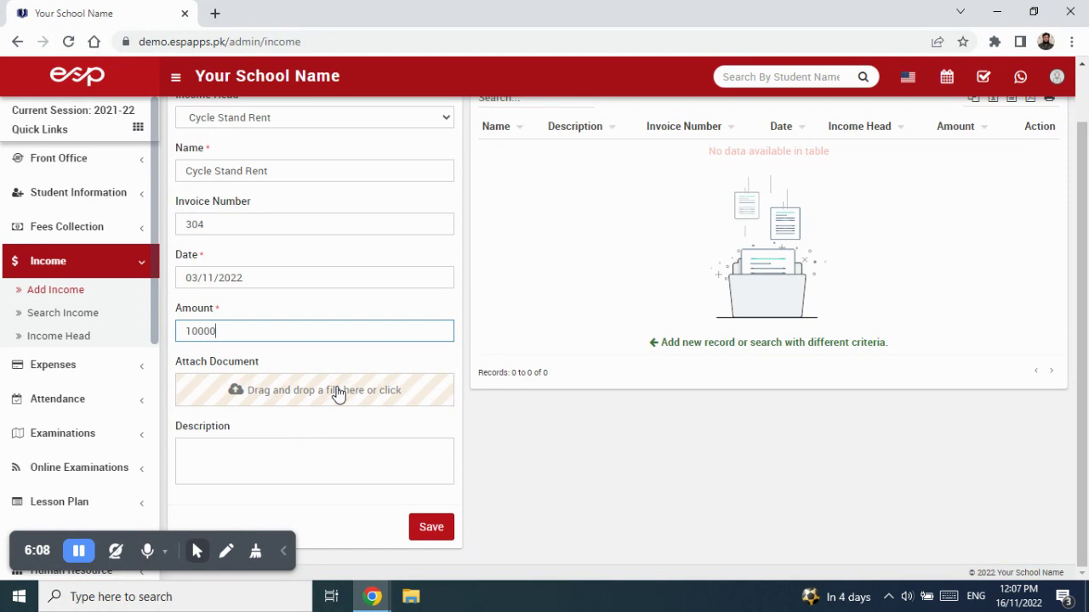
{"action": "left_click", "coordinate": [337, 392]}
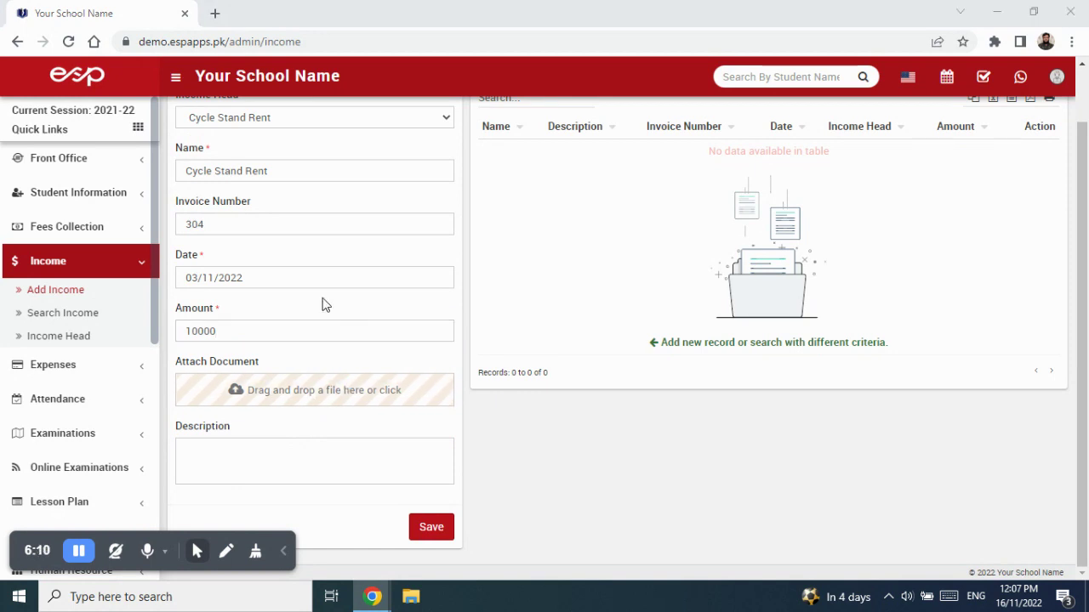
{"action": "double_click", "coordinate": [231, 204]}
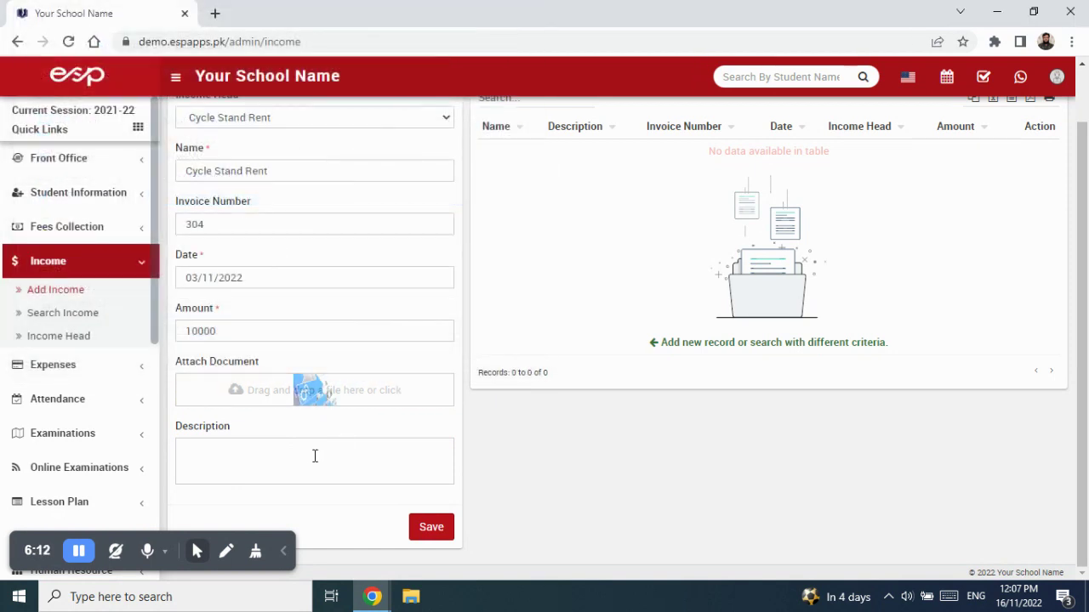
{"action": "left_click", "coordinate": [322, 448]}
{"action": "type", "text": "Rent for "}
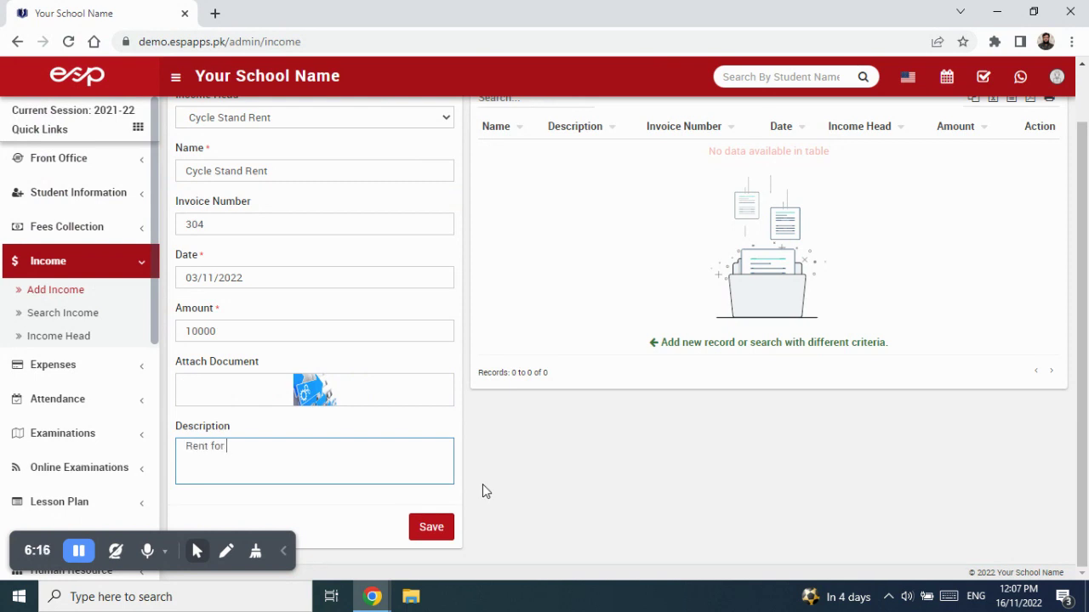
{"action": "type", "text": "the month of November"}
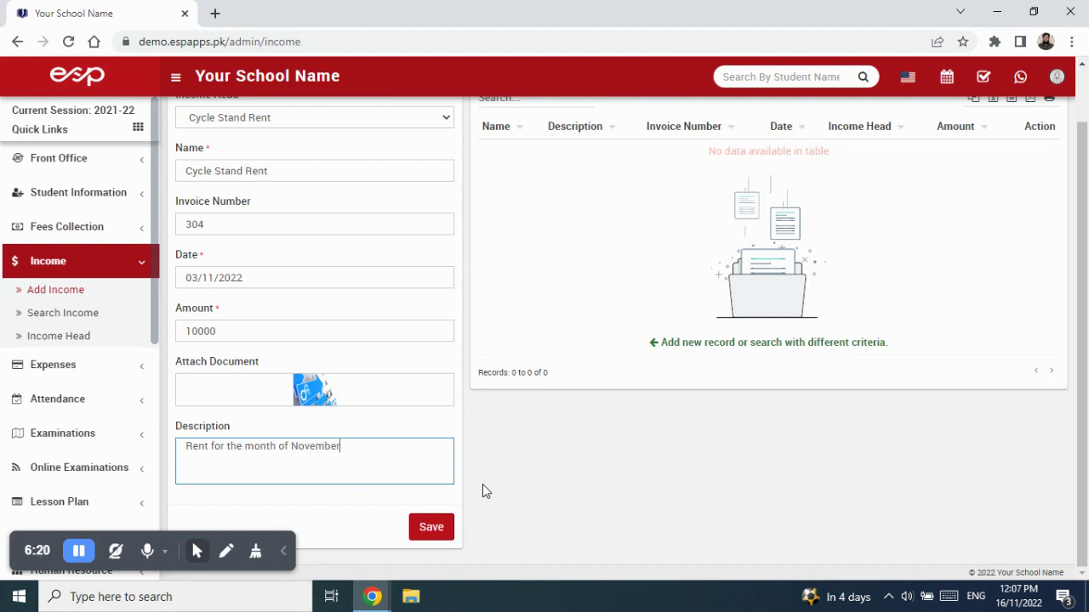
{"action": "type", "text": " 22 Received."}
{"action": "left_click", "coordinate": [425, 533]}
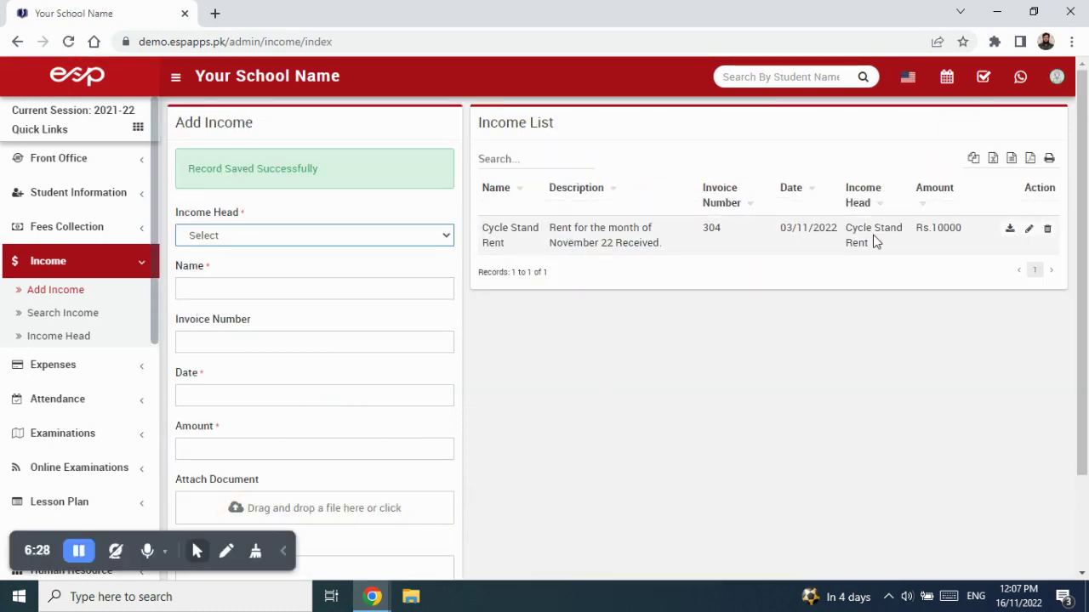
Step: Choose School Canteen as income head, enter the payer's name, invoice 305 and date 16/11/2022
{"action": "left_click", "coordinate": [397, 242]}
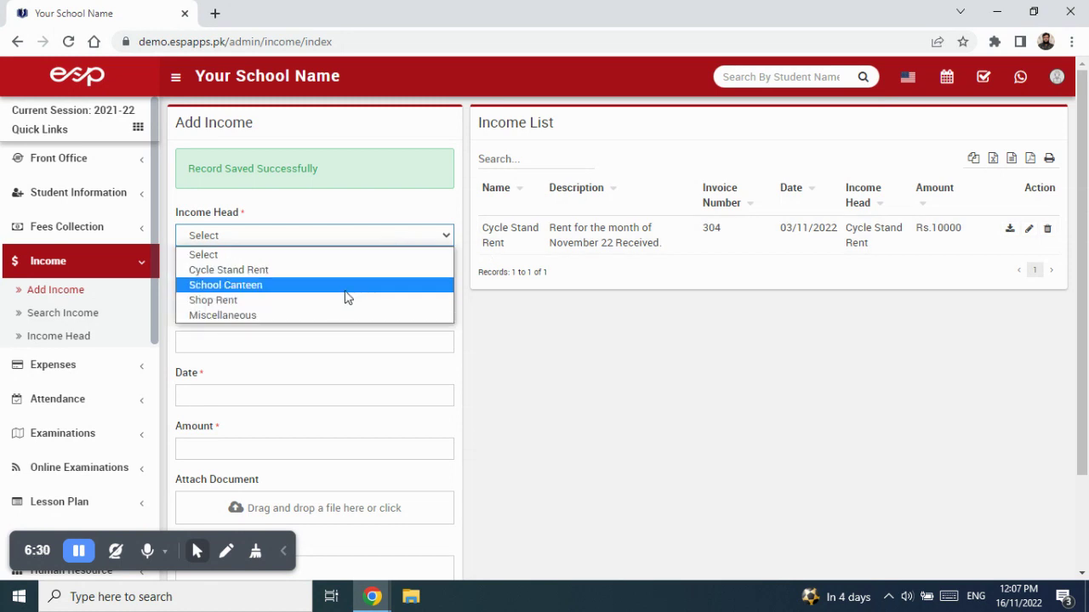
{"action": "left_click", "coordinate": [345, 285]}
{"action": "left_click", "coordinate": [357, 288]}
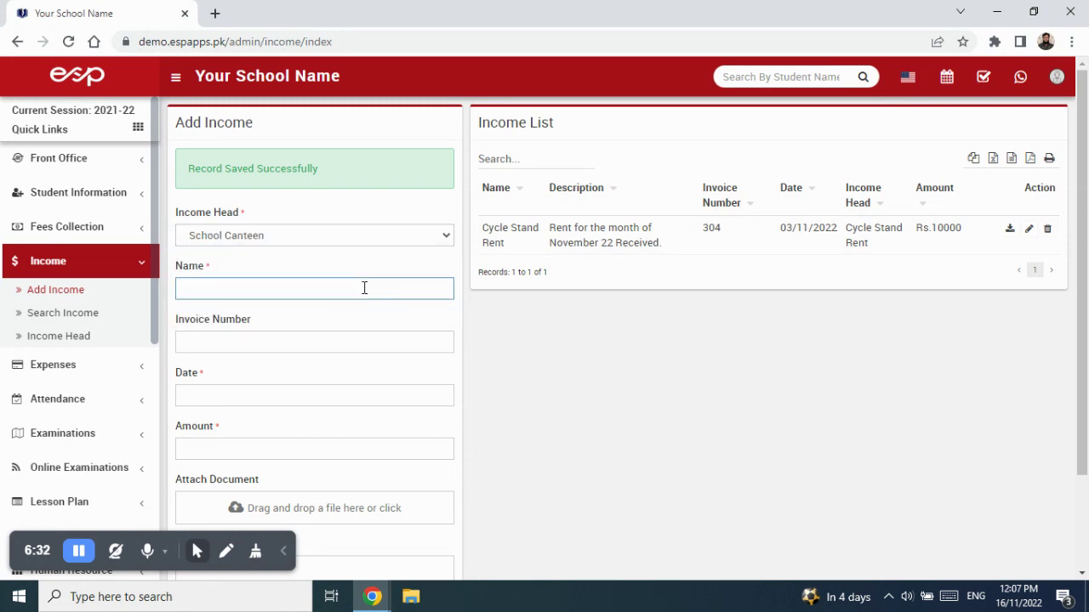
{"action": "key", "text": "Tab"}
{"action": "type", "text": "305"}
{"action": "key", "text": "Tab"}
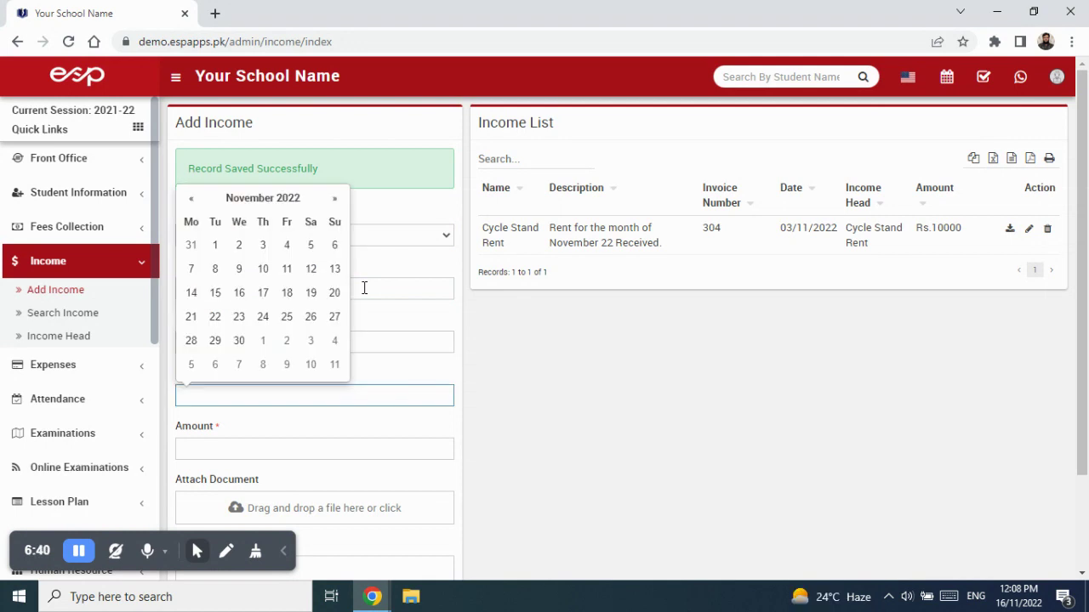
{"action": "left_click", "coordinate": [239, 293]}
Step: Enter amount 7000 with description 'Rent FMO November 22 Received' and save the record
{"action": "left_click", "coordinate": [238, 444]}
{"action": "type", "text": "1"}
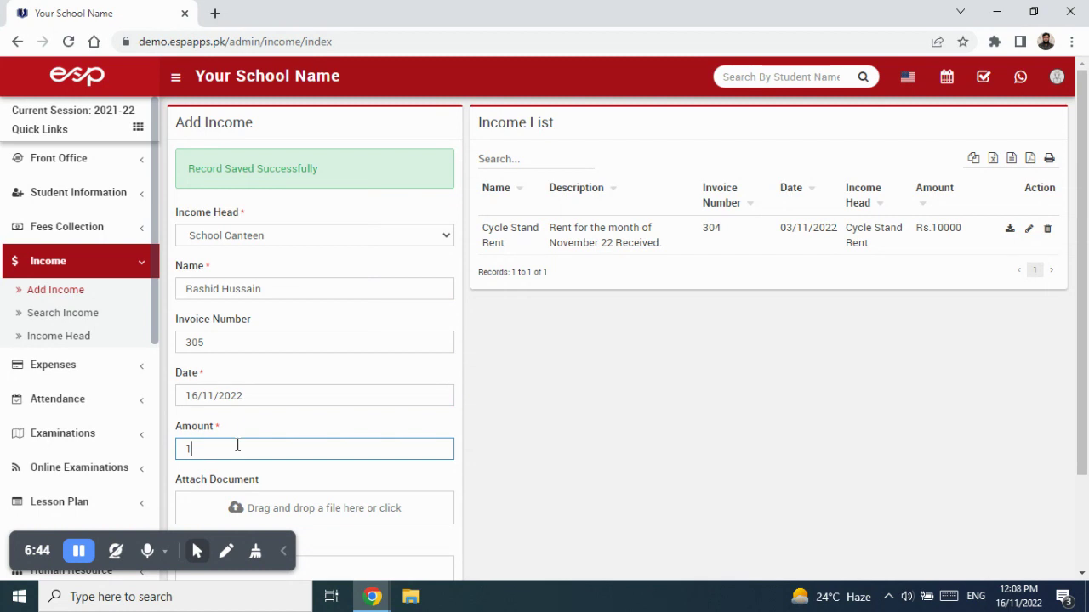
{"action": "key", "text": "BackSpace"}
{"action": "type", "text": "7000"}
{"action": "scroll", "coordinate": [268, 421], "scroll_direction": "down", "scroll_amount": 2}
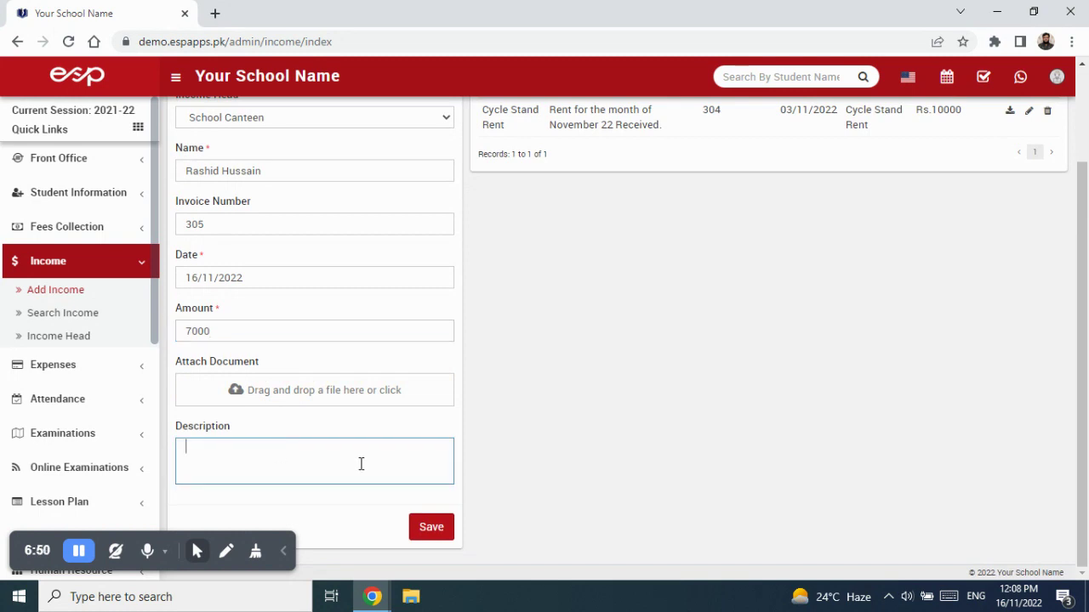
{"action": "type", "text": "Rent FMO November 22 Received"}
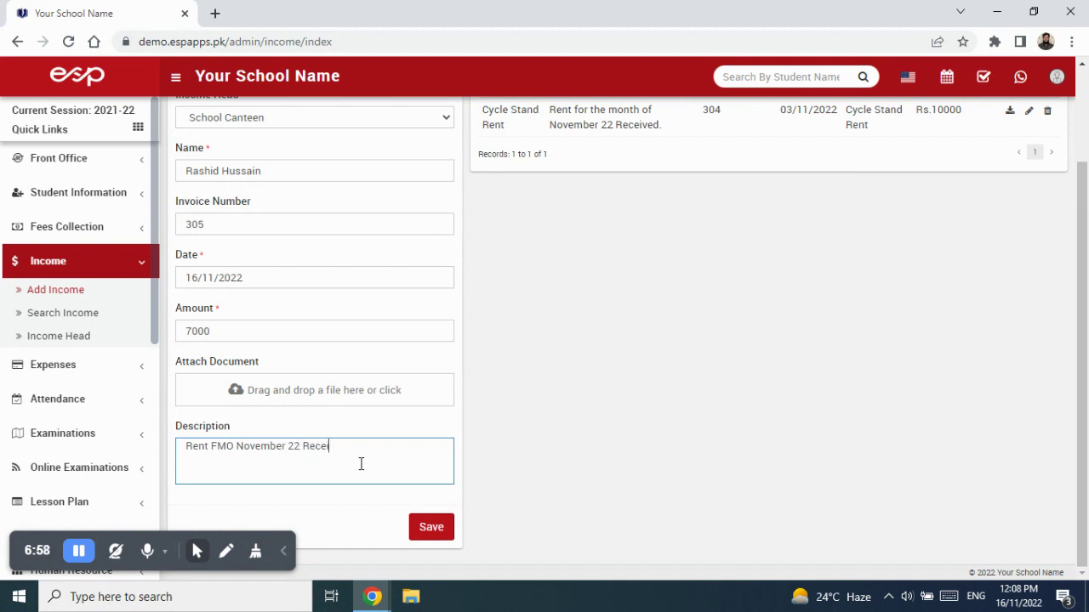
{"action": "left_click", "coordinate": [449, 536]}
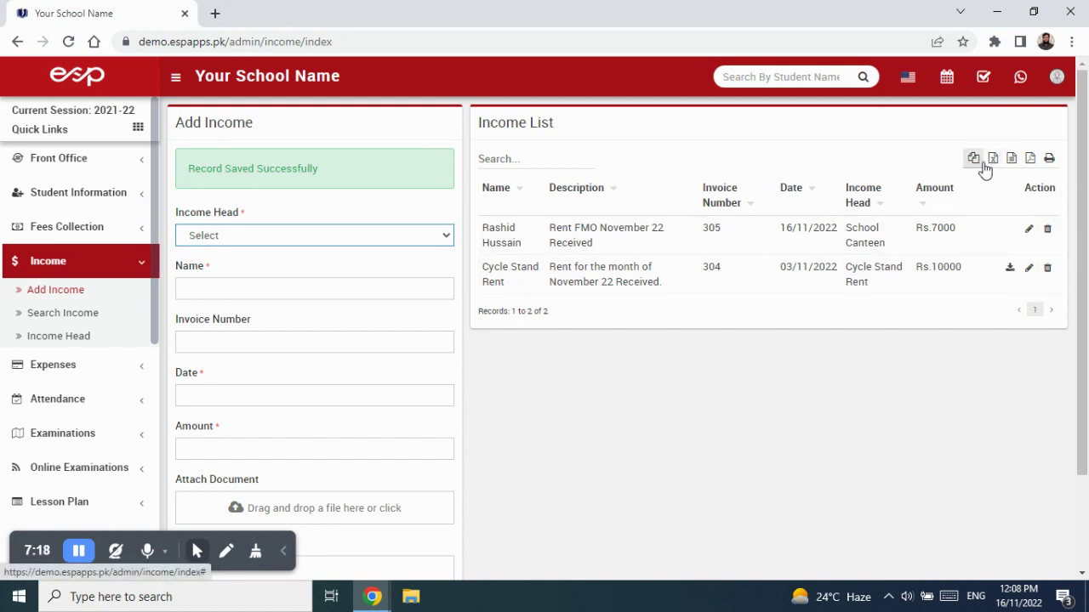
Step: Go to the Search Income page from the sidebar
{"action": "left_click", "coordinate": [76, 320]}
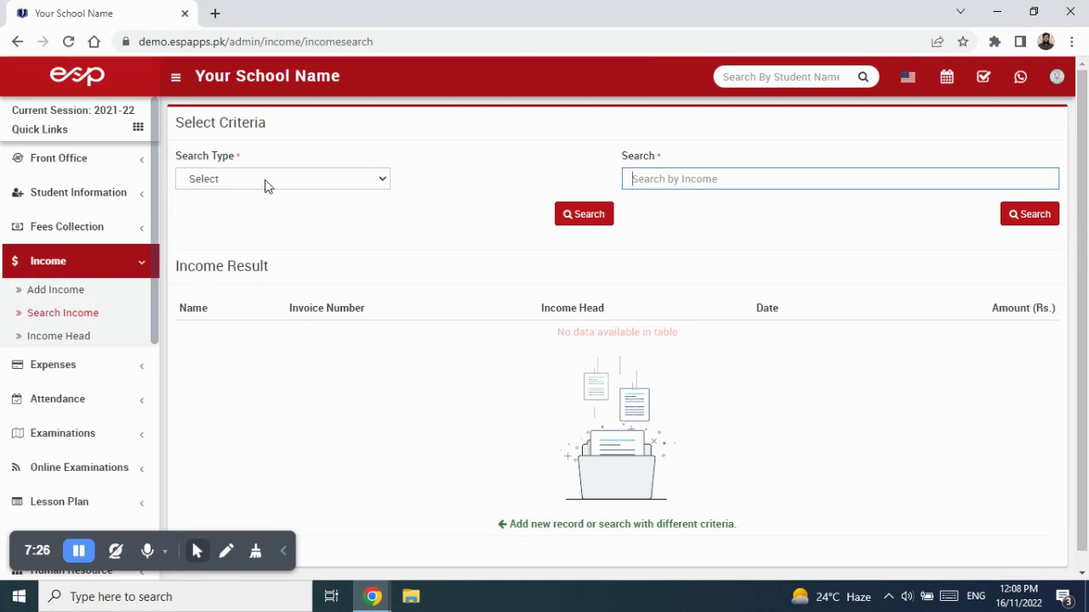
Step: Search income for Today, returning the Rs.7000 School Canteen record with invoice 305
{"action": "left_click", "coordinate": [265, 180]}
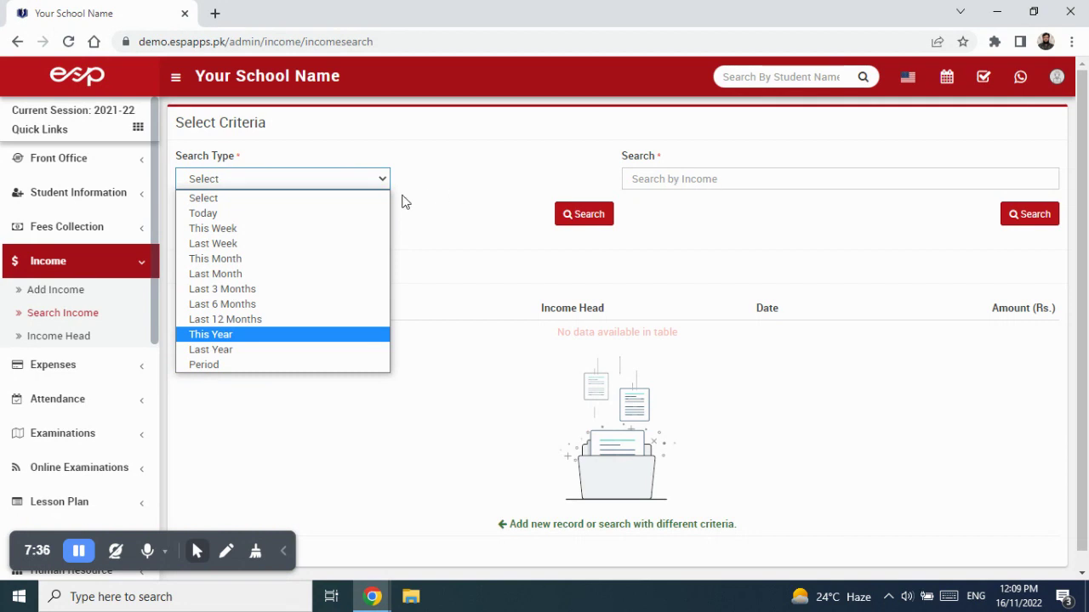
{"action": "left_click", "coordinate": [257, 218]}
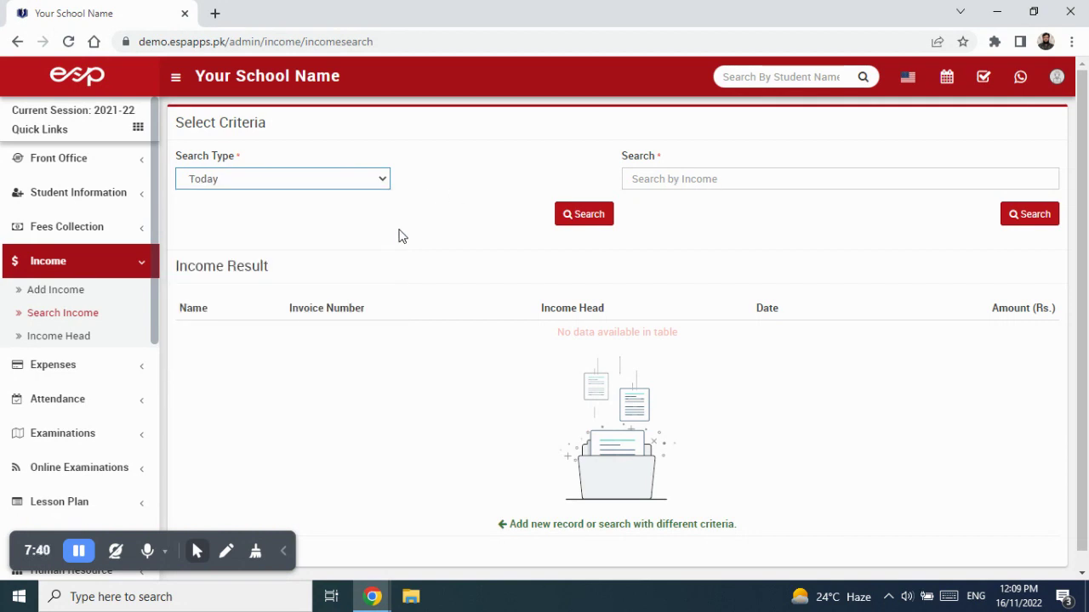
{"action": "left_click", "coordinate": [579, 216]}
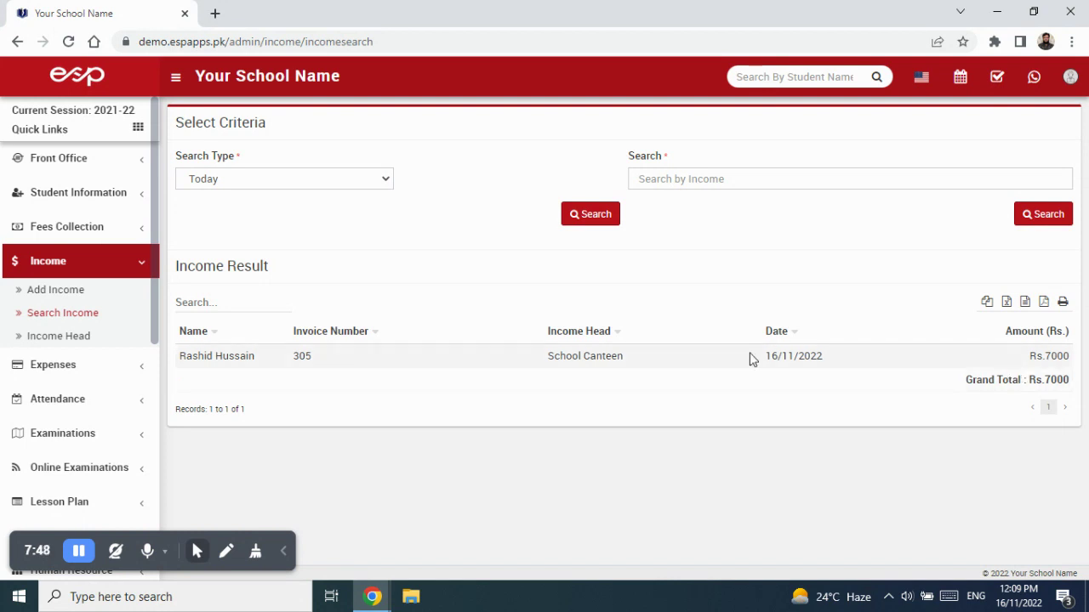
Step: Search income for This Month, listing invoices 304 and 305 totalling Rs.17000, and collapse the Income menu
{"action": "left_click", "coordinate": [362, 180]}
{"action": "left_click", "coordinate": [343, 258]}
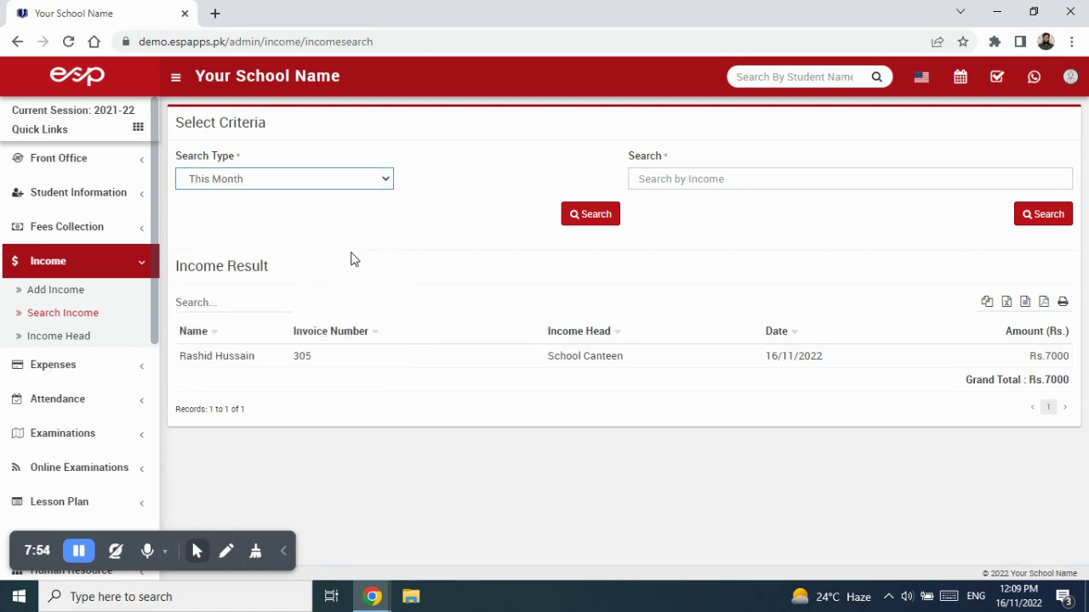
{"action": "left_click", "coordinate": [585, 214]}
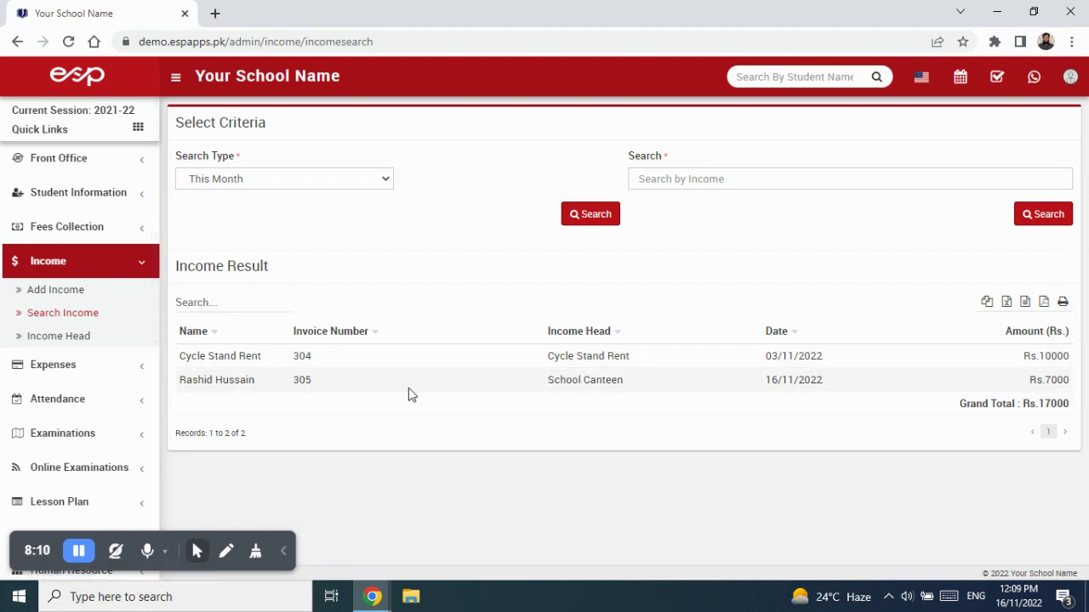
{"action": "left_click", "coordinate": [66, 263]}
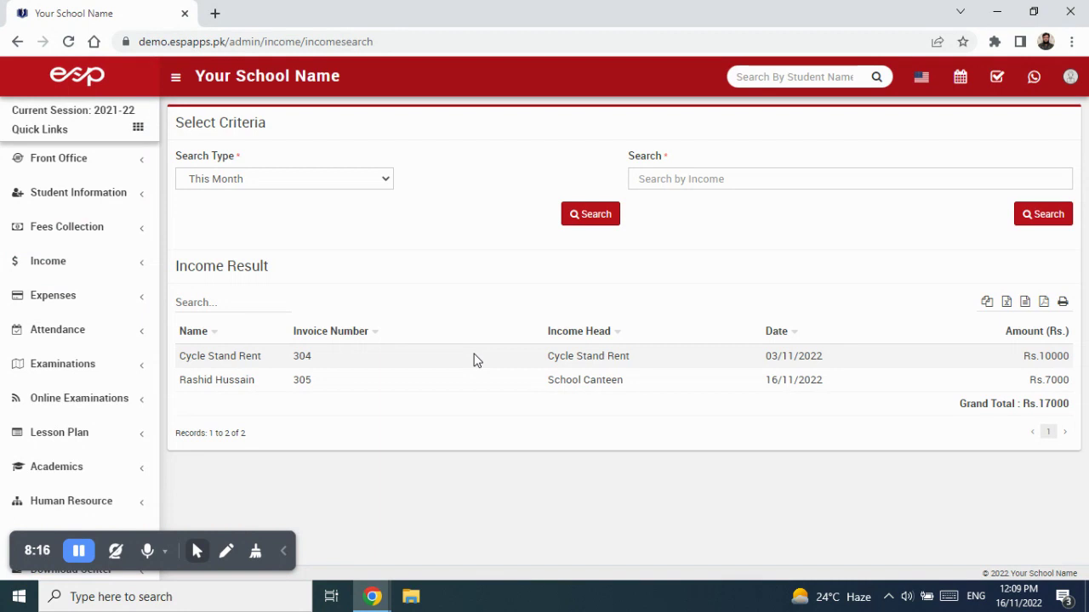
Step: Return to the dashboard and inspect the Income – November 2022 chart split between Cycle Stand Rent and School Canteen
{"action": "left_click", "coordinate": [77, 83]}
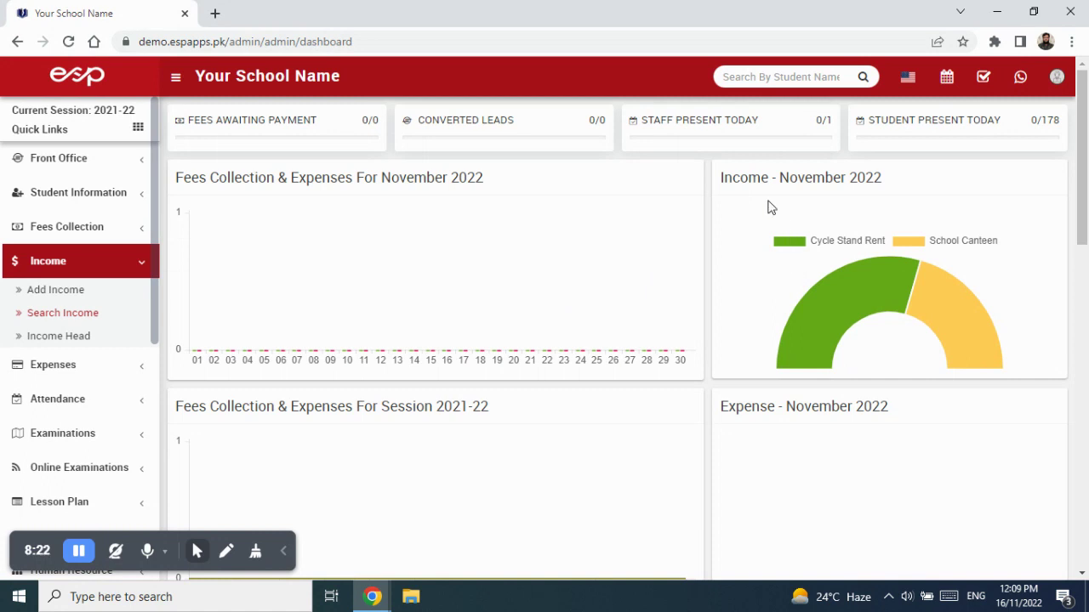
{"action": "left_click_drag", "start_coordinate": [723, 182], "coordinate": [881, 179]}
{"action": "left_click", "coordinate": [904, 196]}
{"action": "mouse_move", "coordinate": [972, 326]}
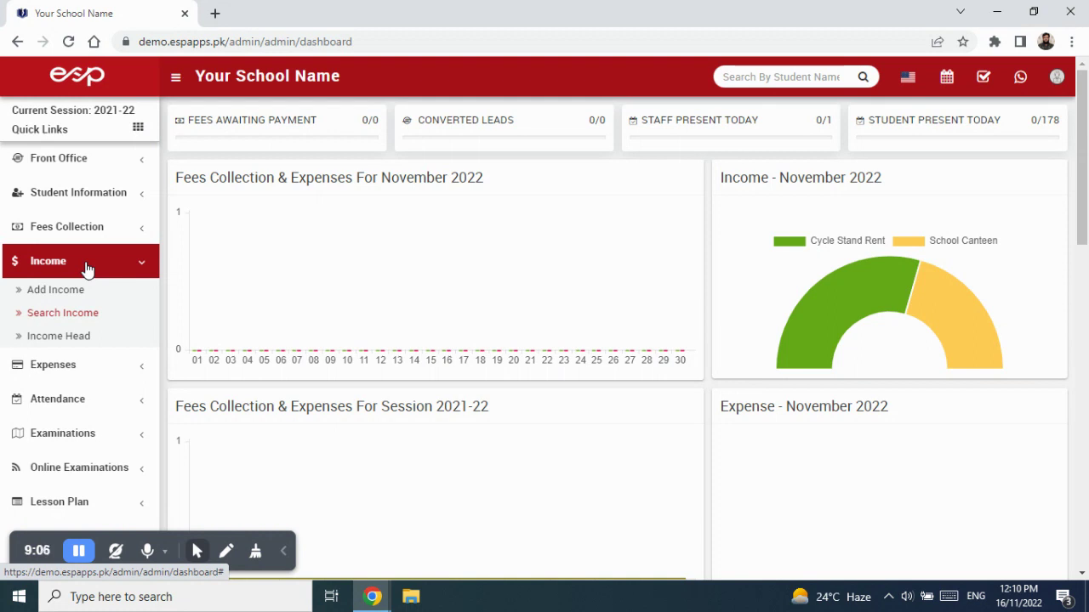
{"action": "left_click", "coordinate": [85, 269]}
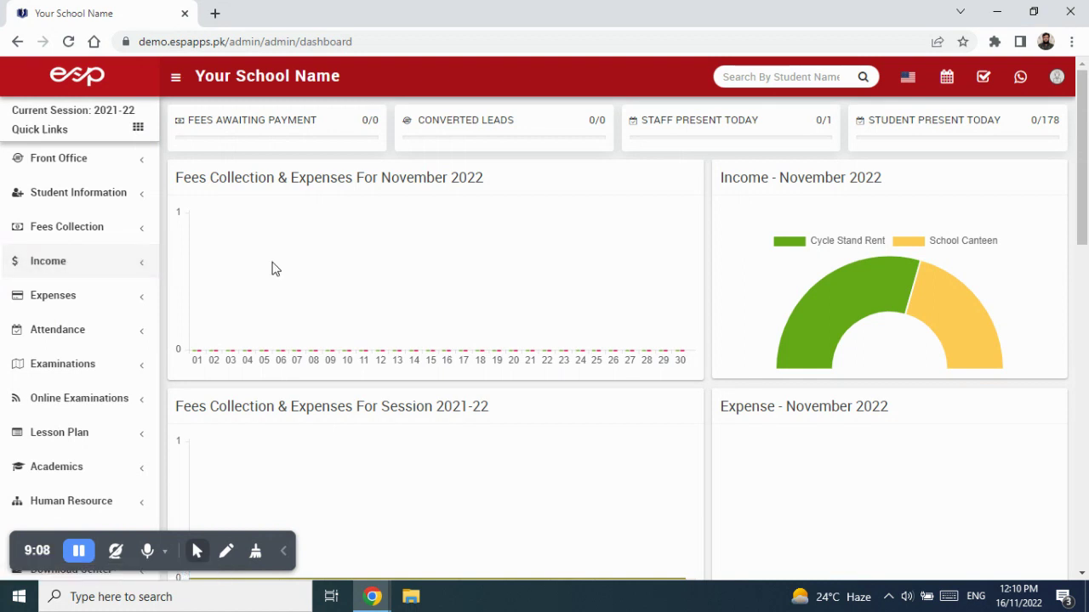